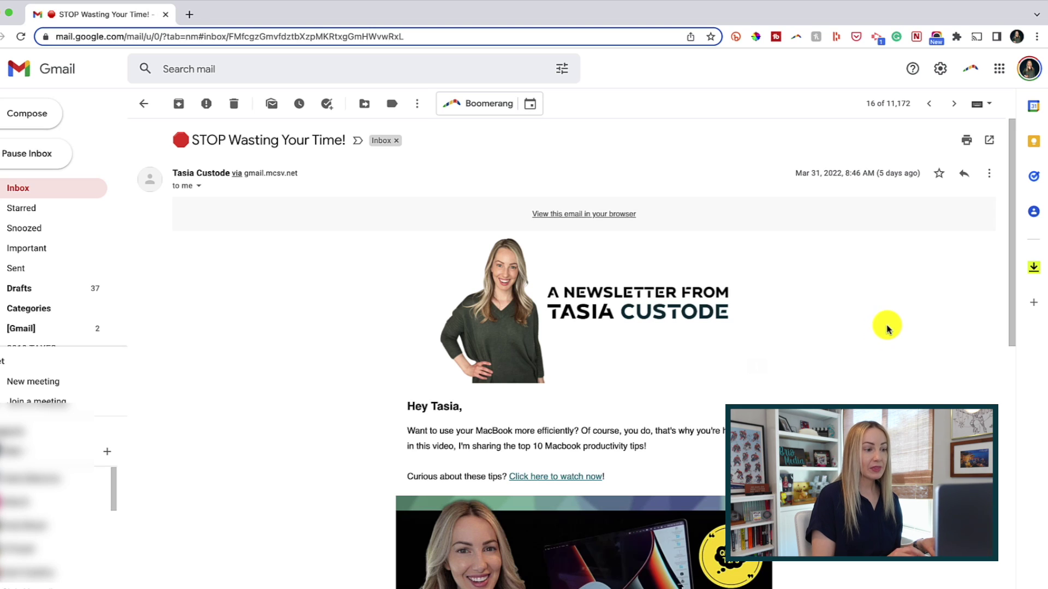
Download the 'STOP Wasting Your Time!' newsletter as a .eml file from its More menu
click(991, 174)
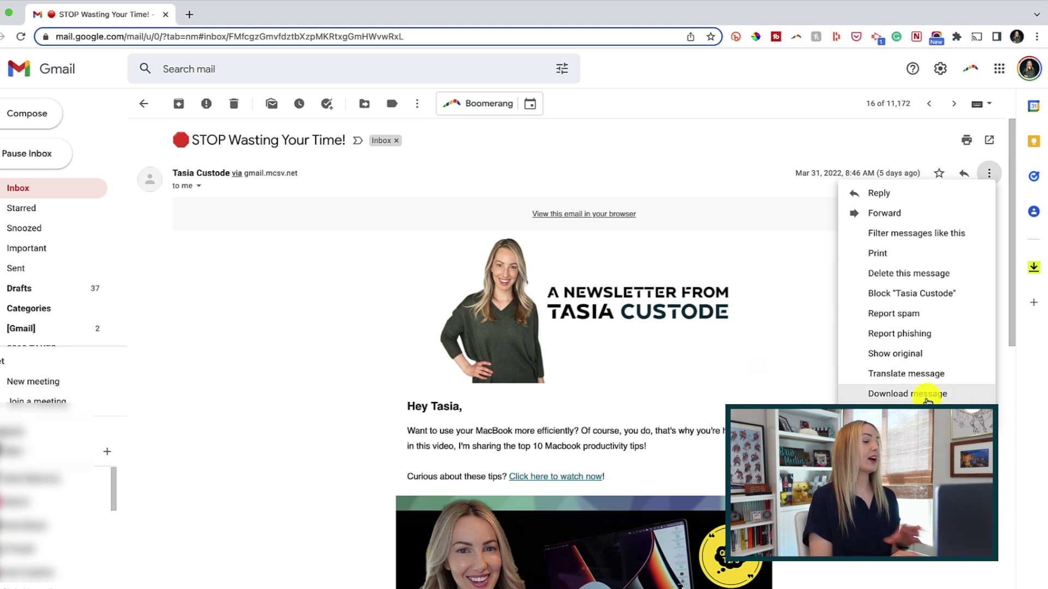
click(906, 394)
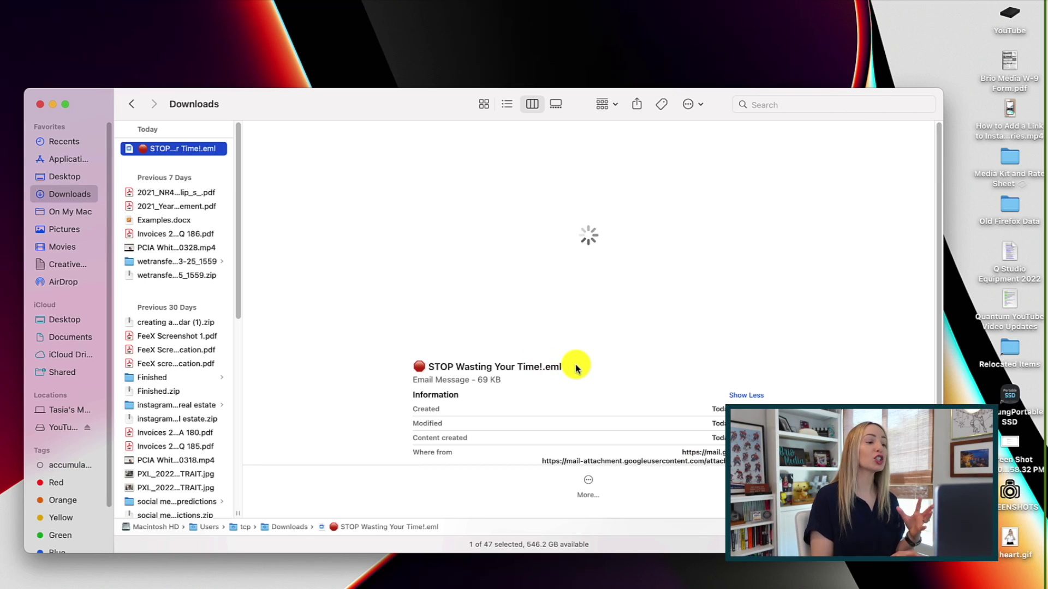
Rename 'STOP Wasting Your Time!.eml' to .mht, accept the extension change, and open it in Chrome
click(215, 153)
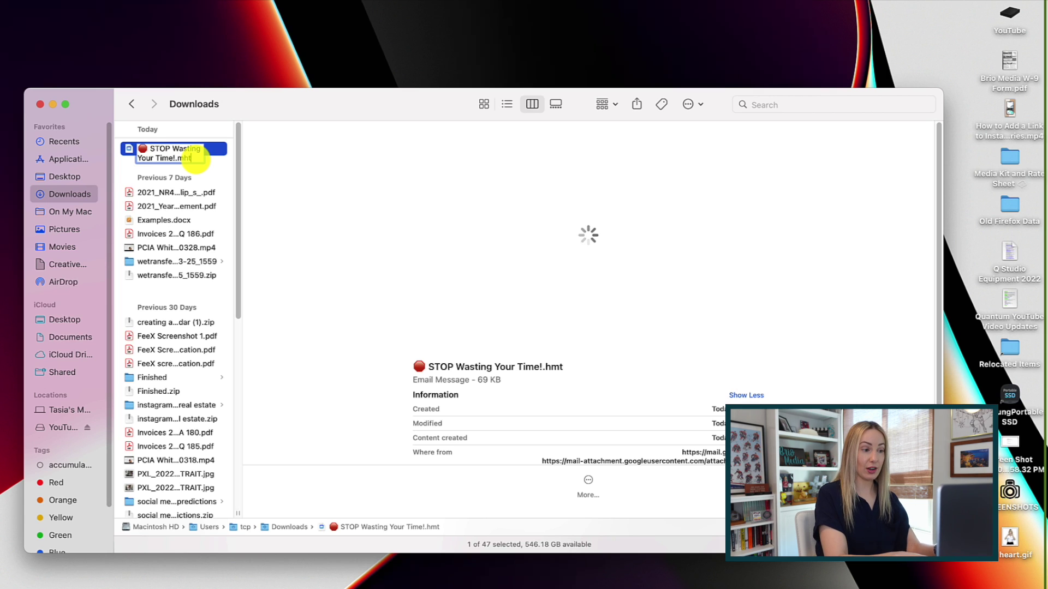
key(Return)
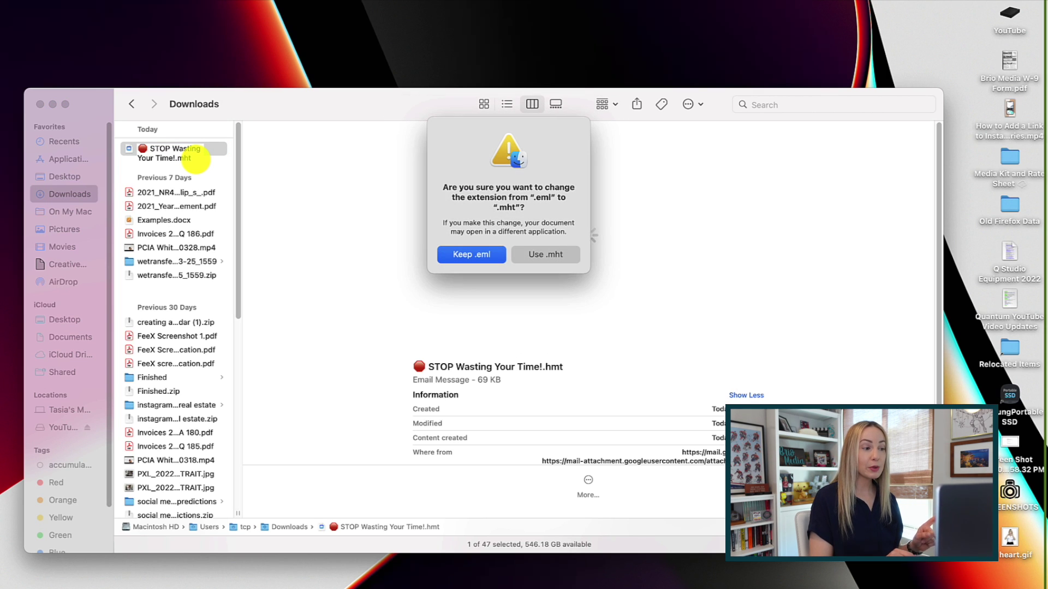
click(546, 254)
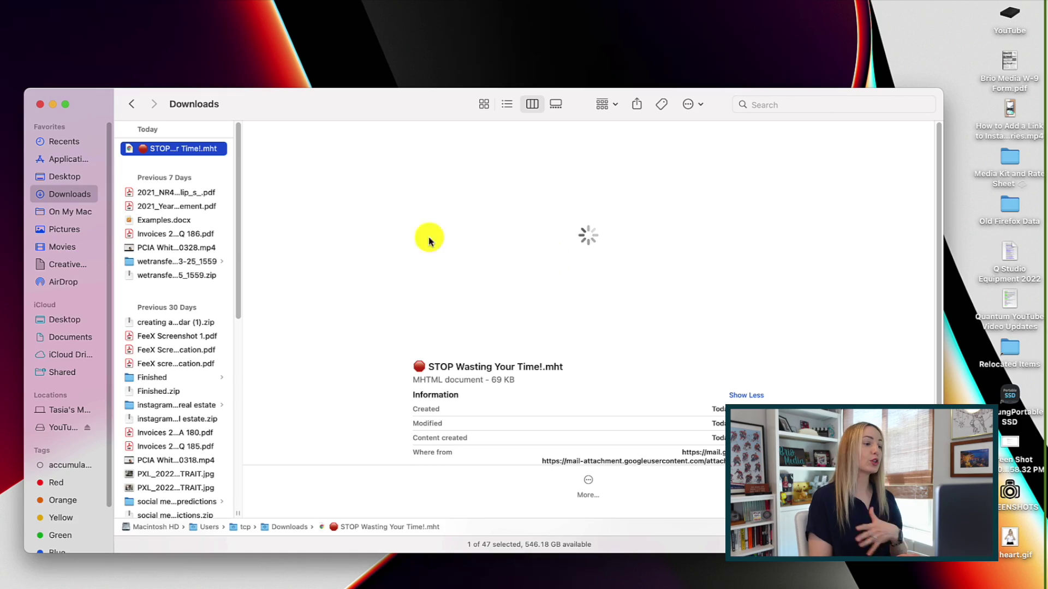
double_click(171, 150)
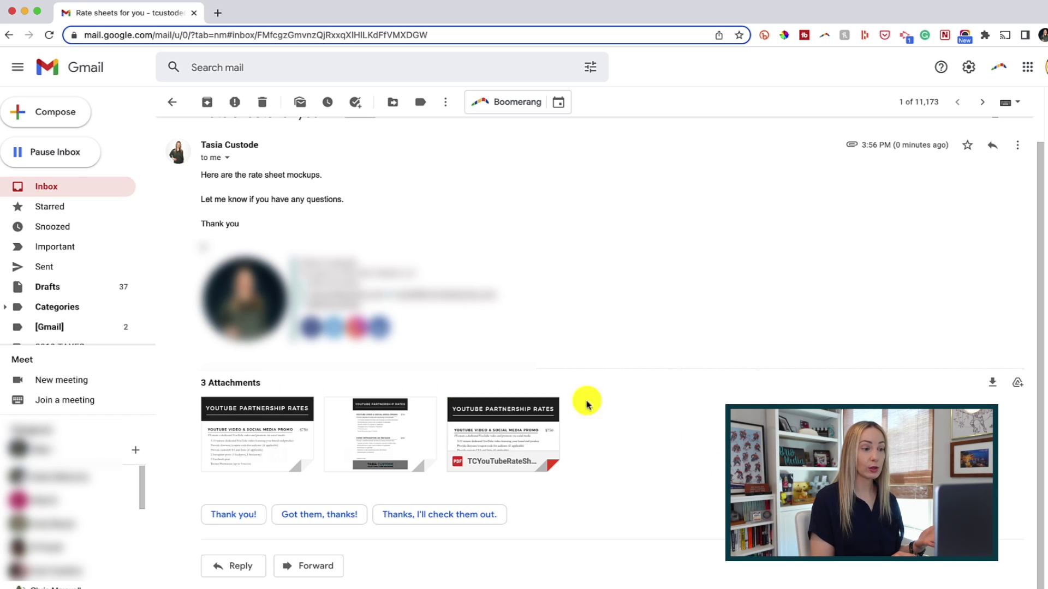
Download the TCYouTubeRateSheet2022.pdf attachment from the 'Rate sheets for you' email
mouse_move(296, 419)
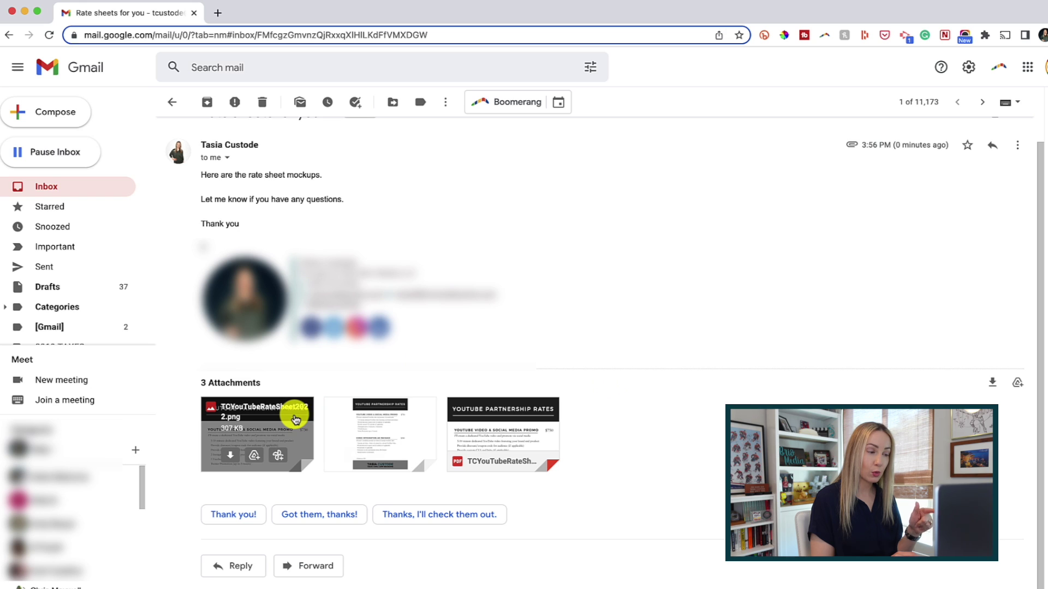
mouse_move(390, 417)
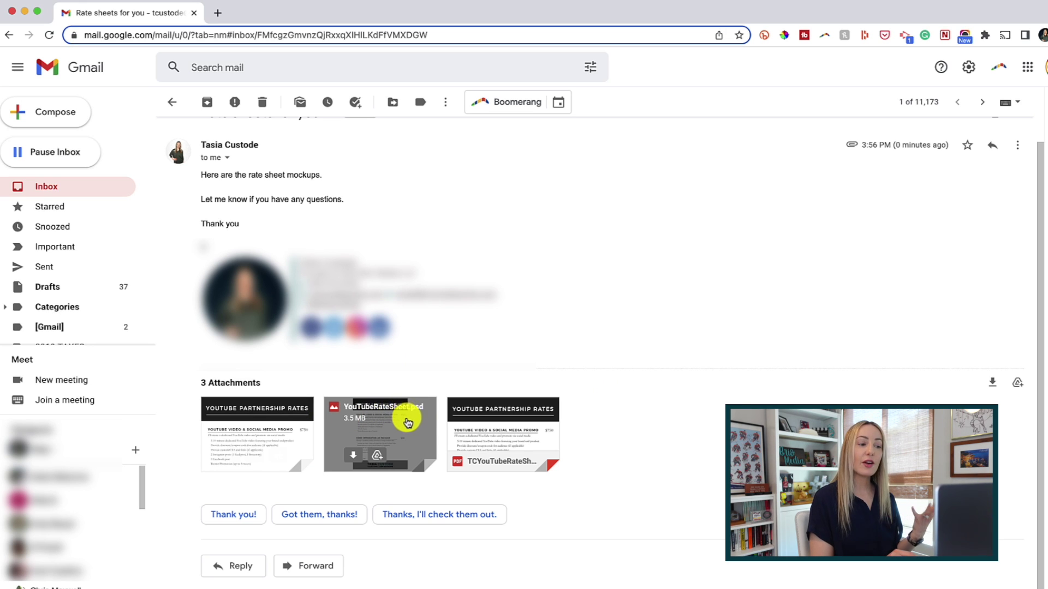
mouse_move(510, 414)
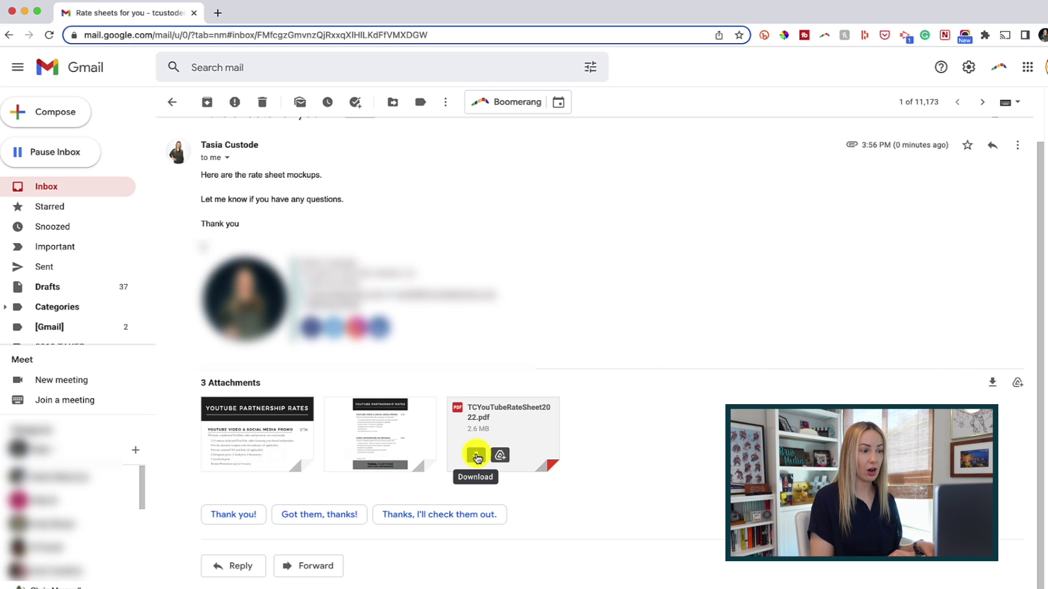
click(476, 456)
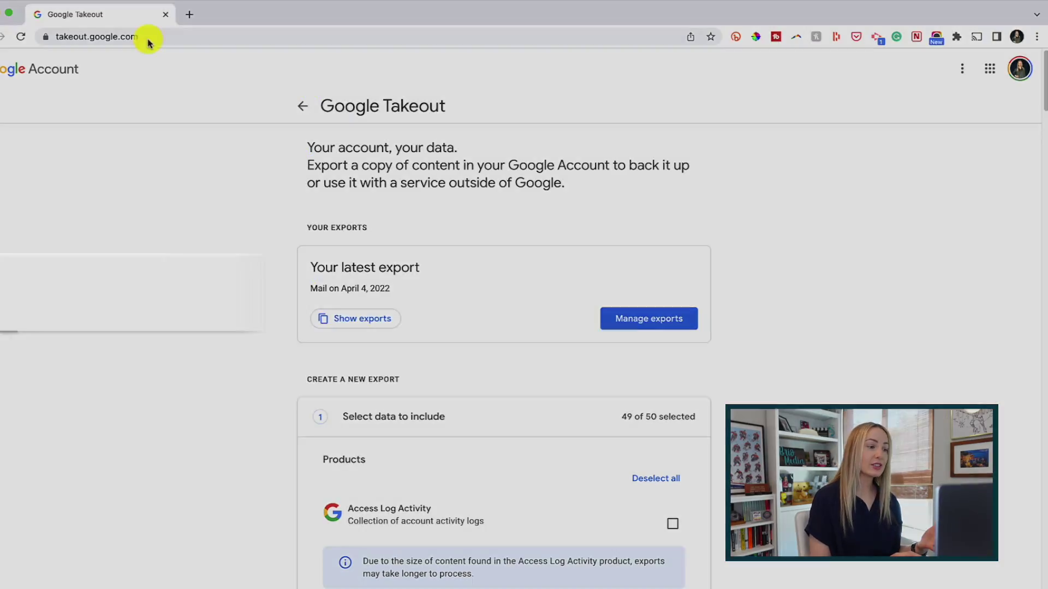
On takeout.google.com, scroll through the product list and deselect all 50 products
click(147, 37)
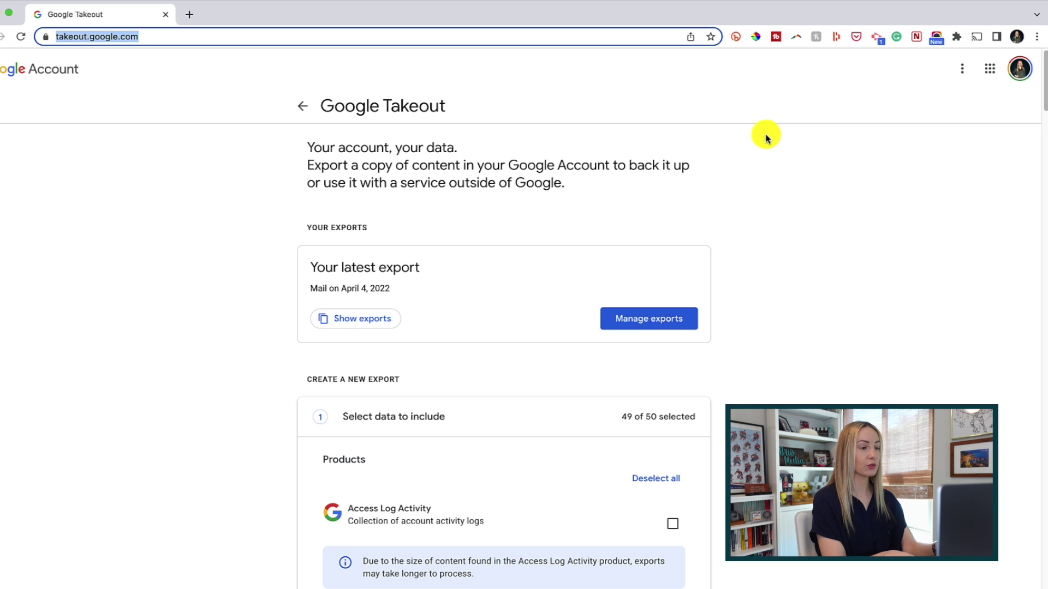
click(766, 138)
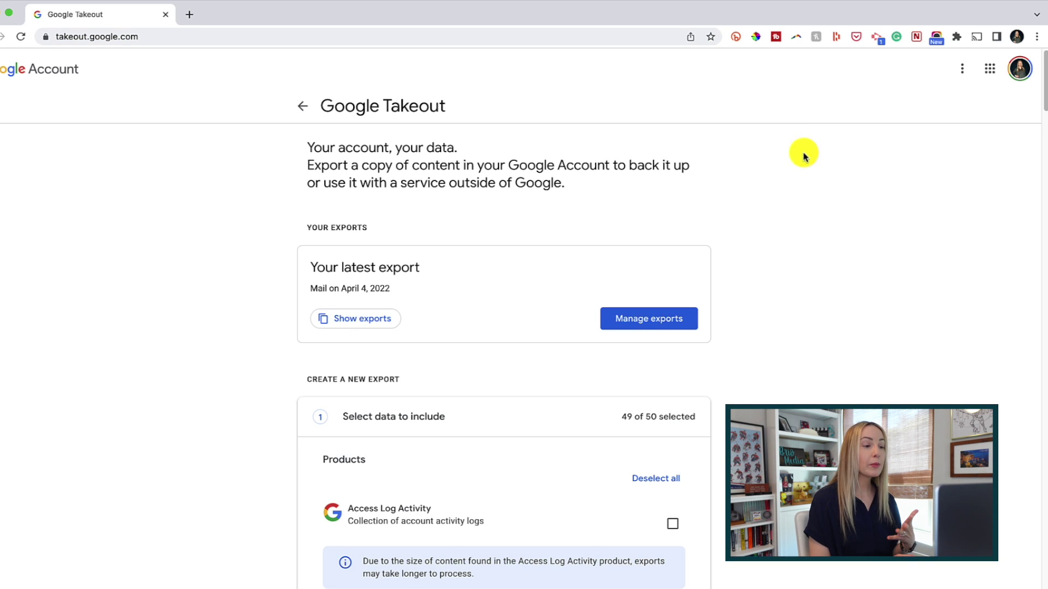
drag(1043, 73, 1044, 230)
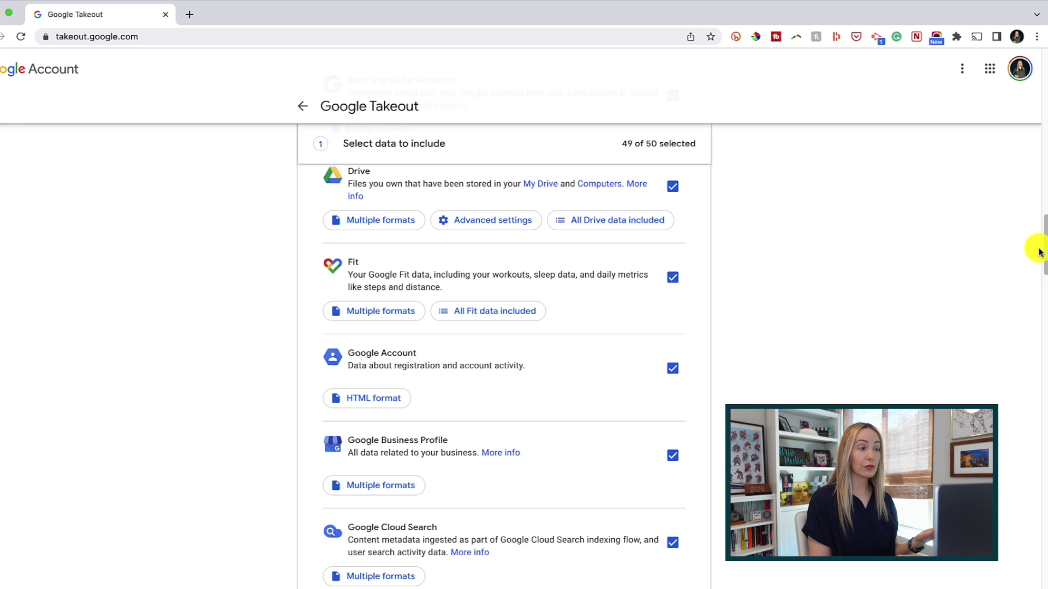
drag(1043, 230, 1044, 246)
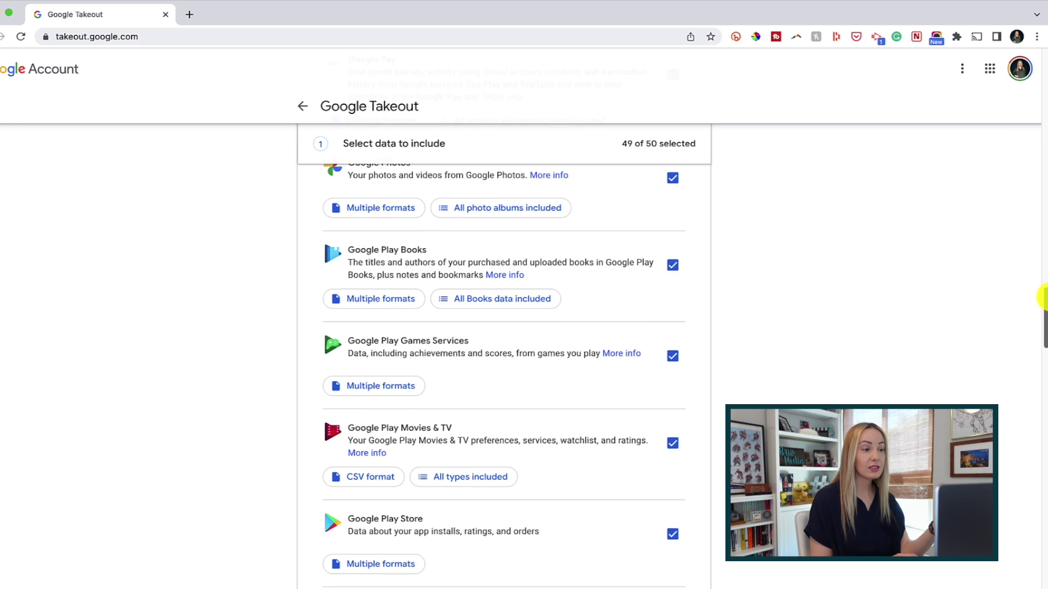
drag(1043, 337, 1043, 381)
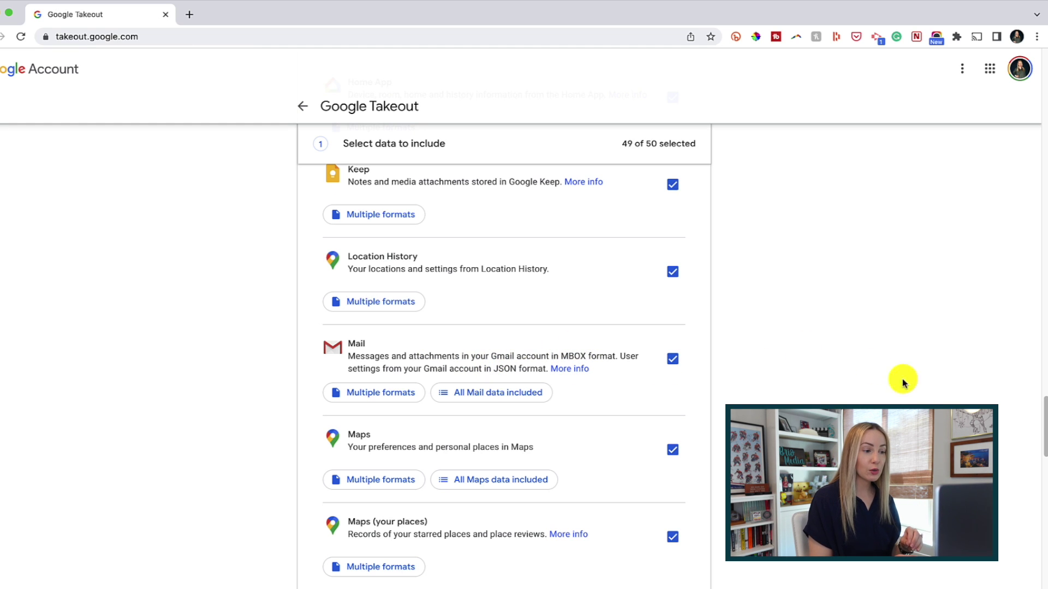
drag(1036, 419, 1032, 91)
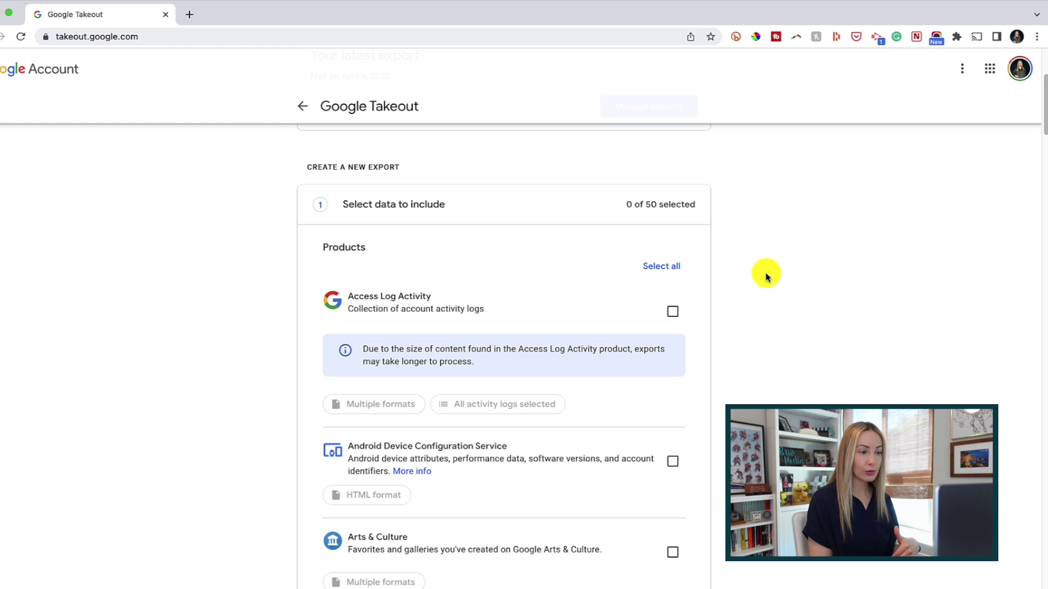
Select only Mail, confirm it exports as MBOX, and open its label content options
drag(1043, 103, 1037, 435)
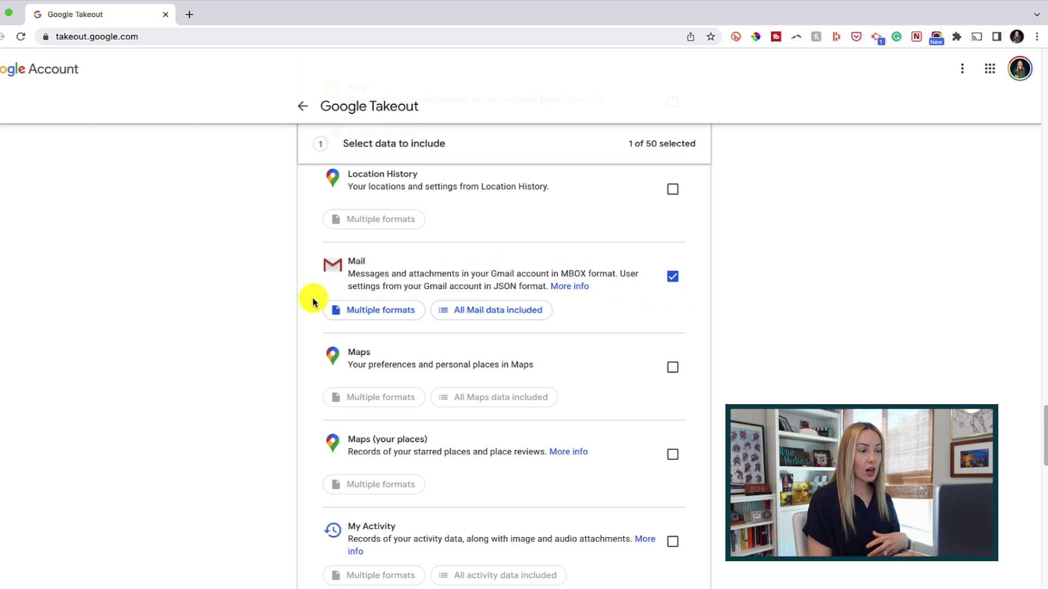
click(379, 315)
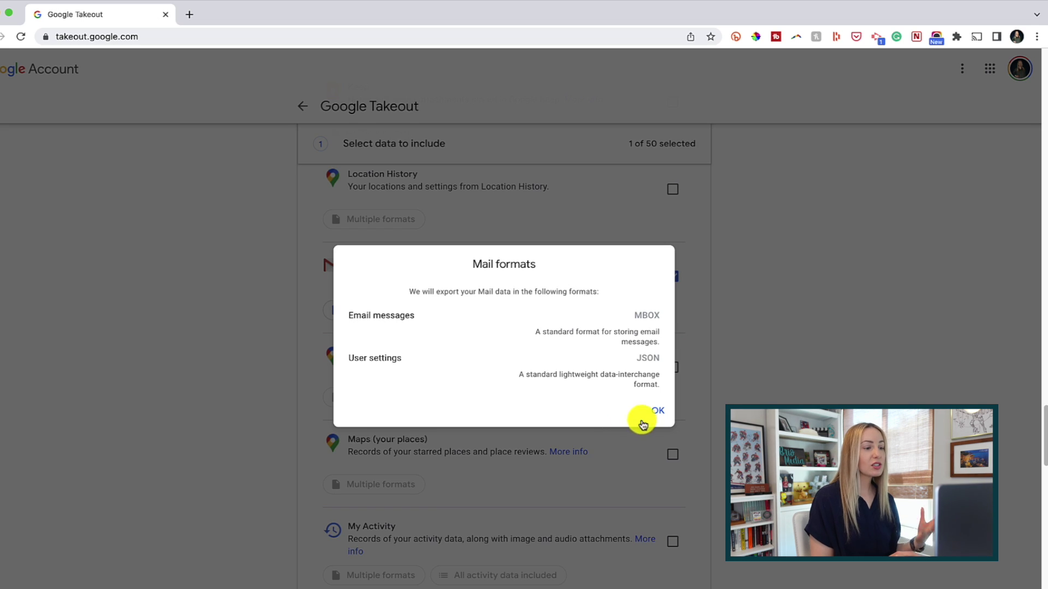
click(657, 413)
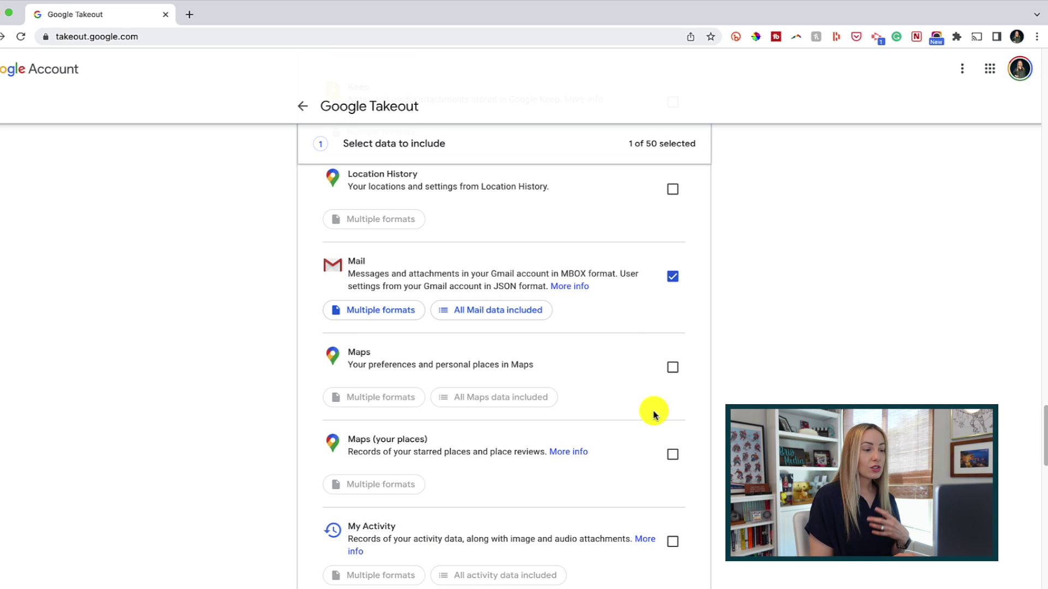
click(491, 311)
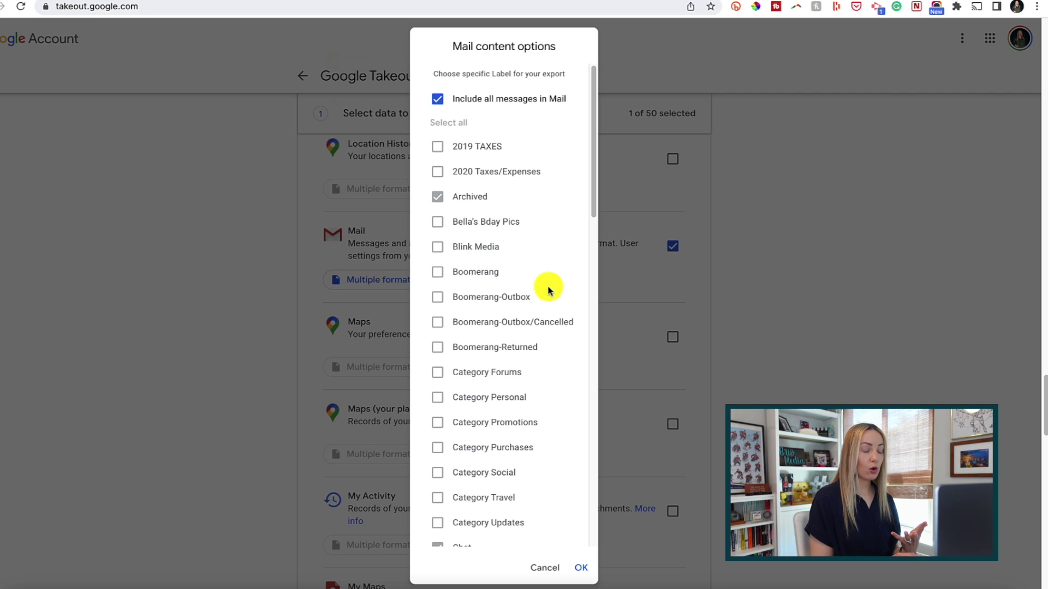
Untick Include all messages in Mail, clear every label, and tick only Inbox
click(437, 99)
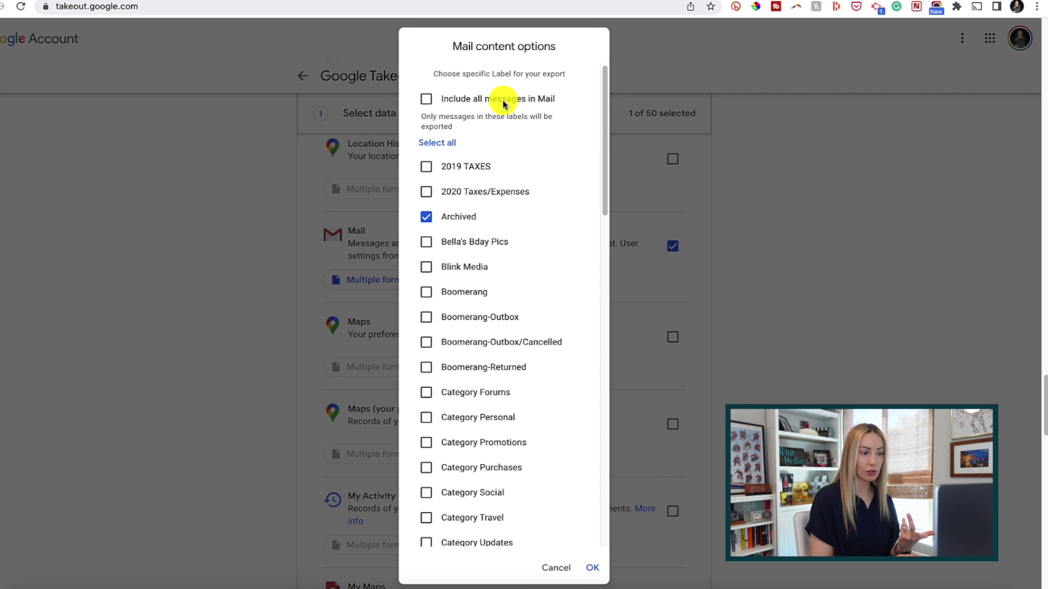
click(437, 144)
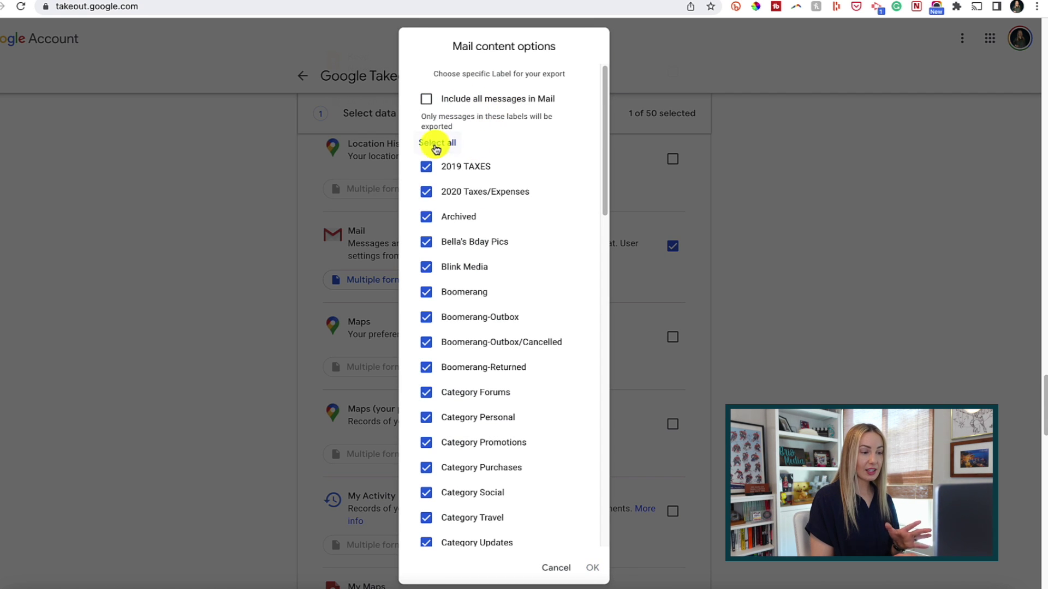
click(436, 144)
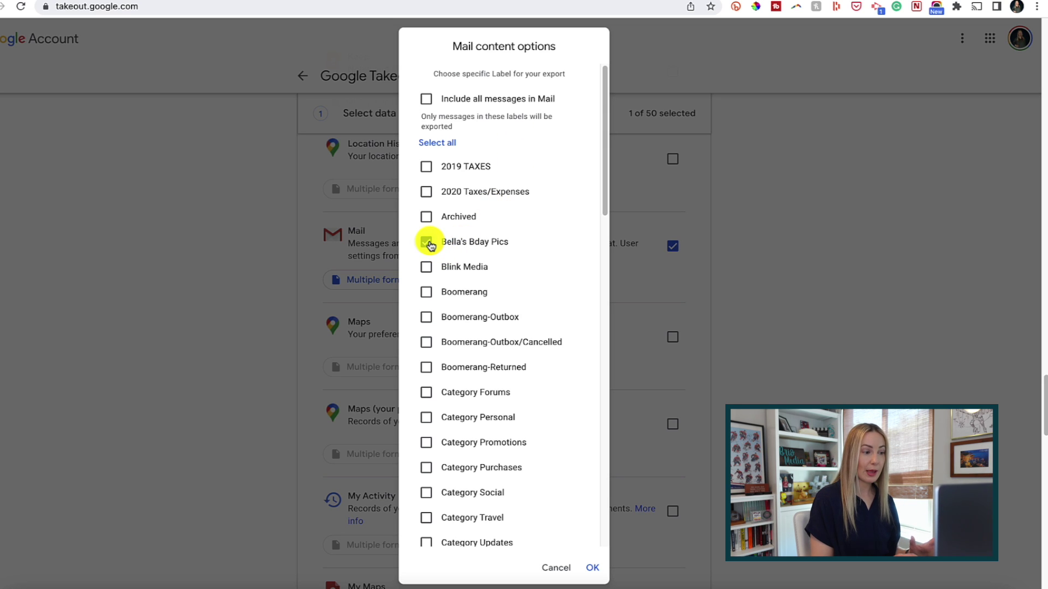
click(427, 392)
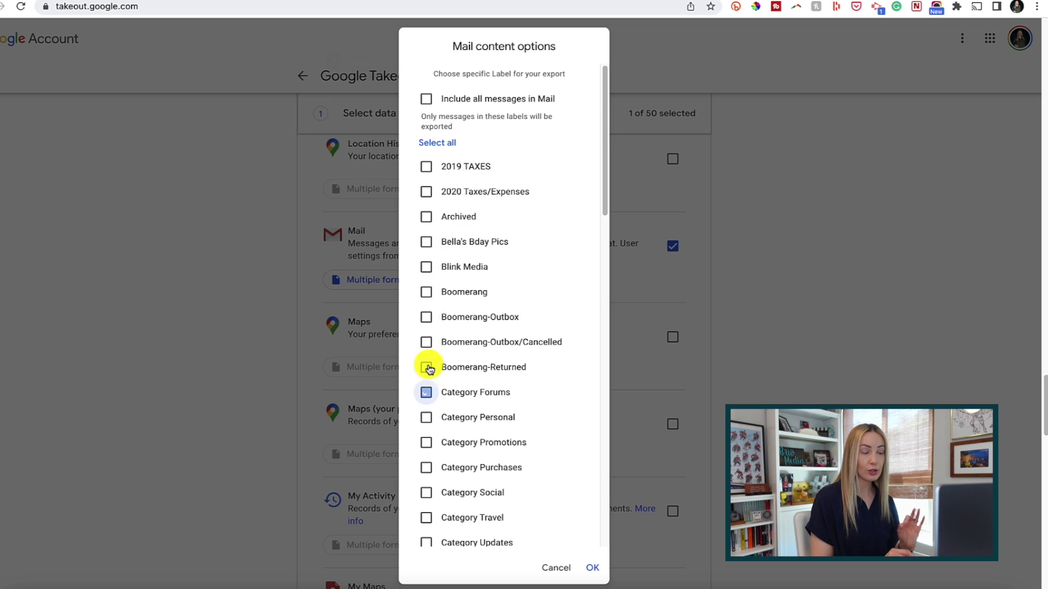
click(425, 297)
click(426, 392)
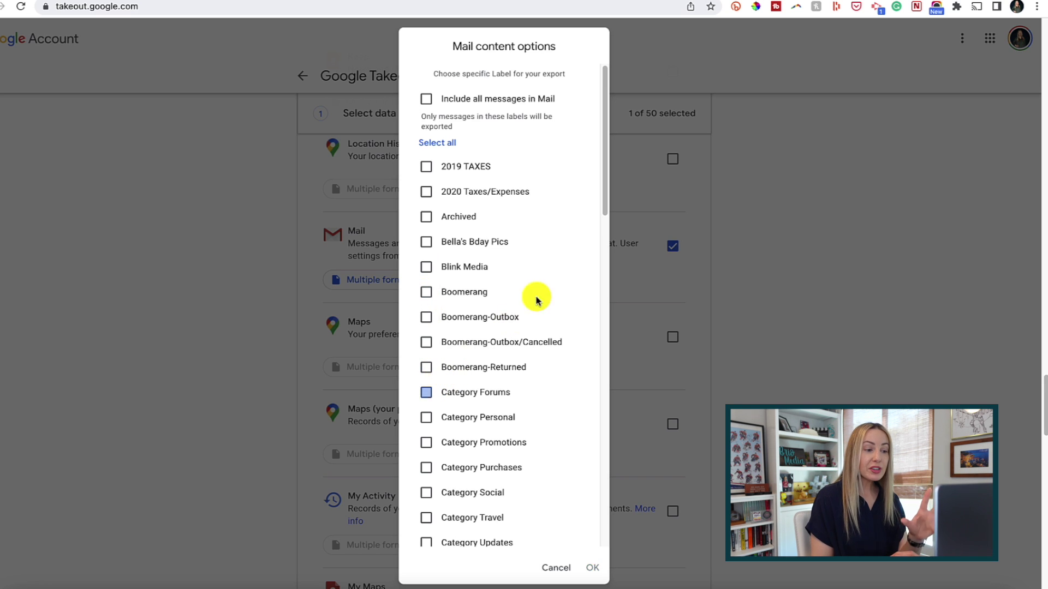
drag(604, 108, 595, 317)
click(425, 228)
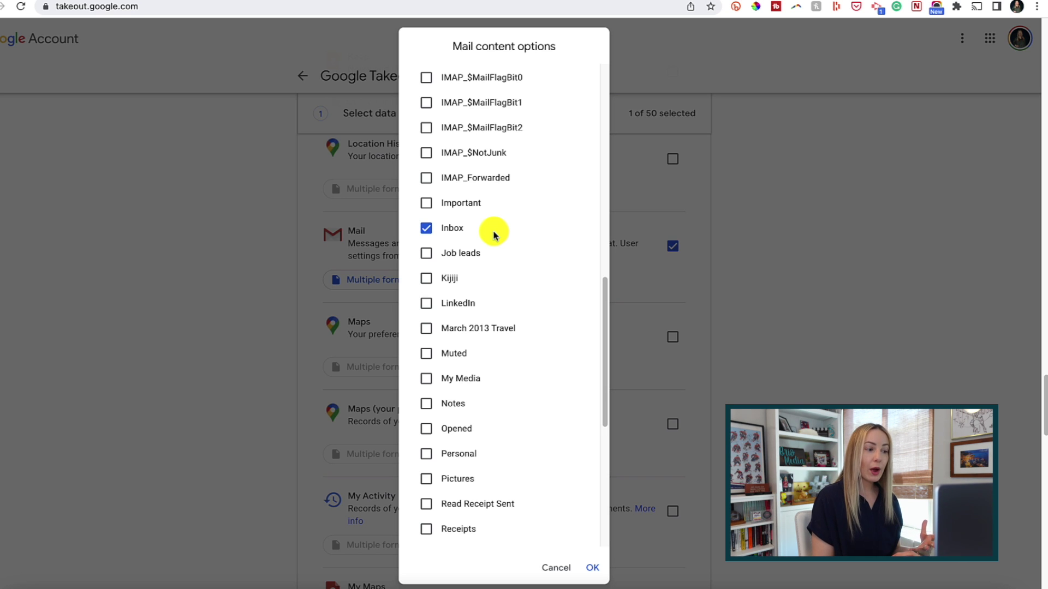
drag(604, 318, 591, 487)
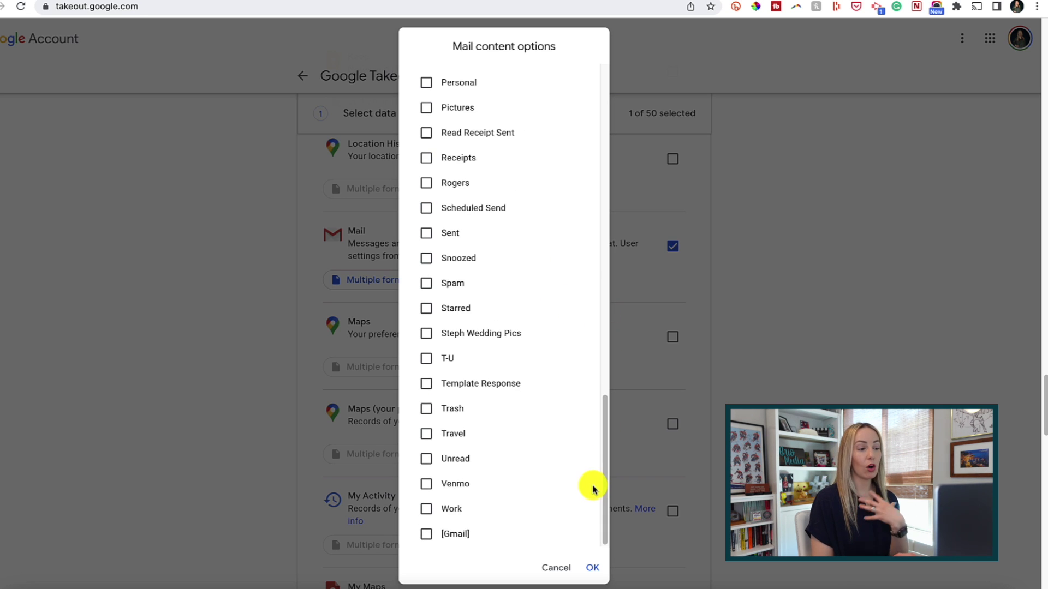
Confirm the Inbox-only Mail selection and continue to the export destination settings
click(594, 569)
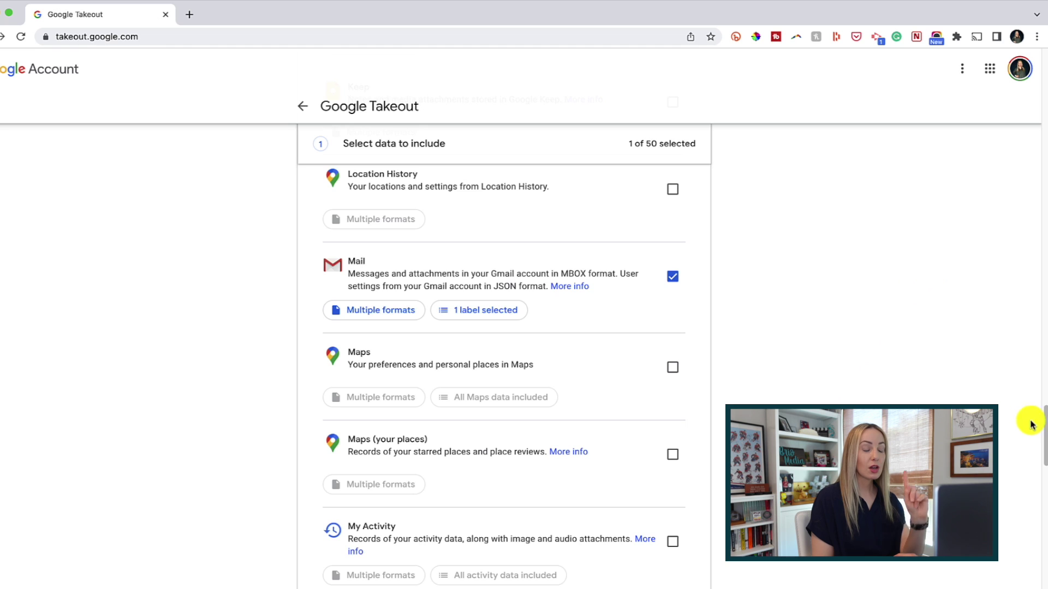
drag(1044, 431, 1034, 585)
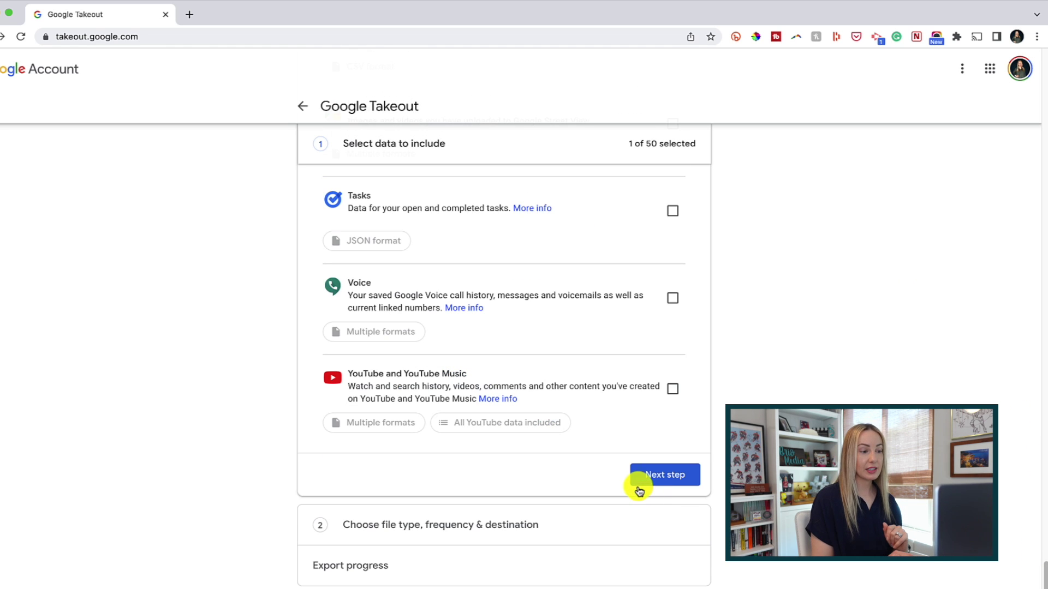
click(687, 480)
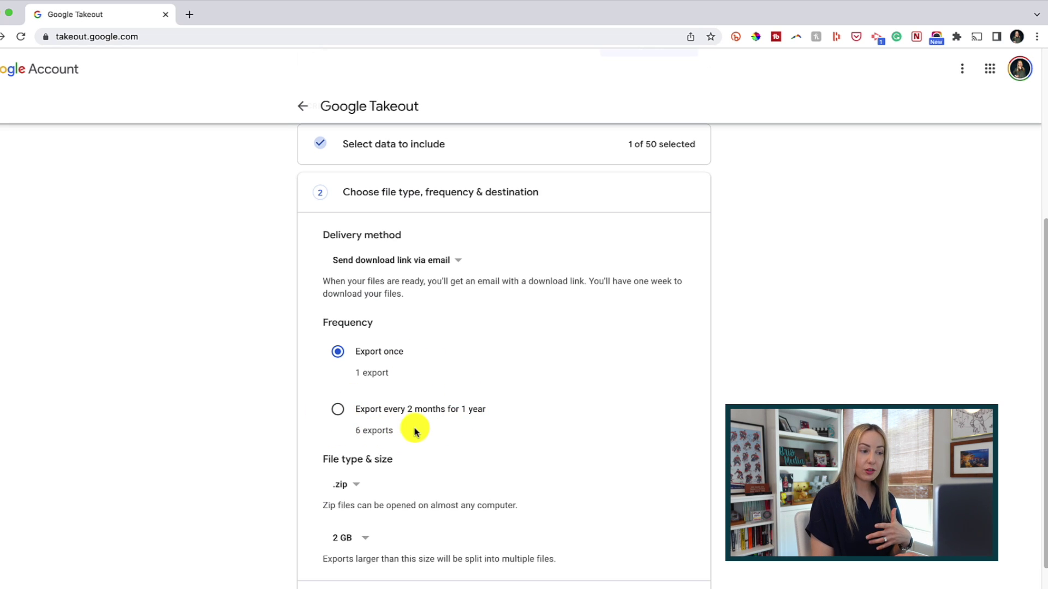
Keep the archive file type as .zip and the split size at 2 GB
click(357, 484)
click(356, 491)
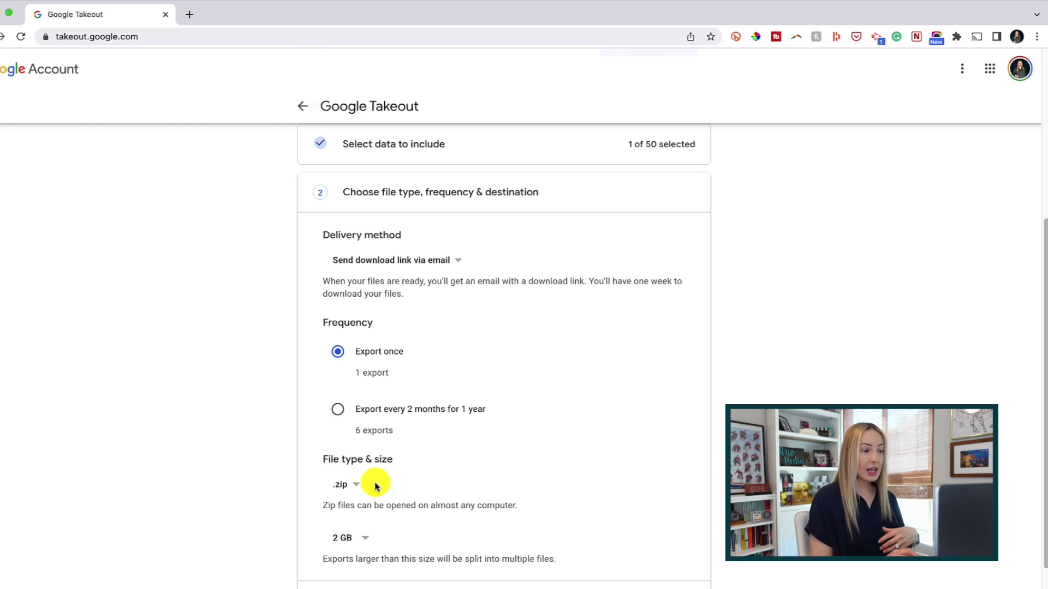
scroll(375, 486, down, 3)
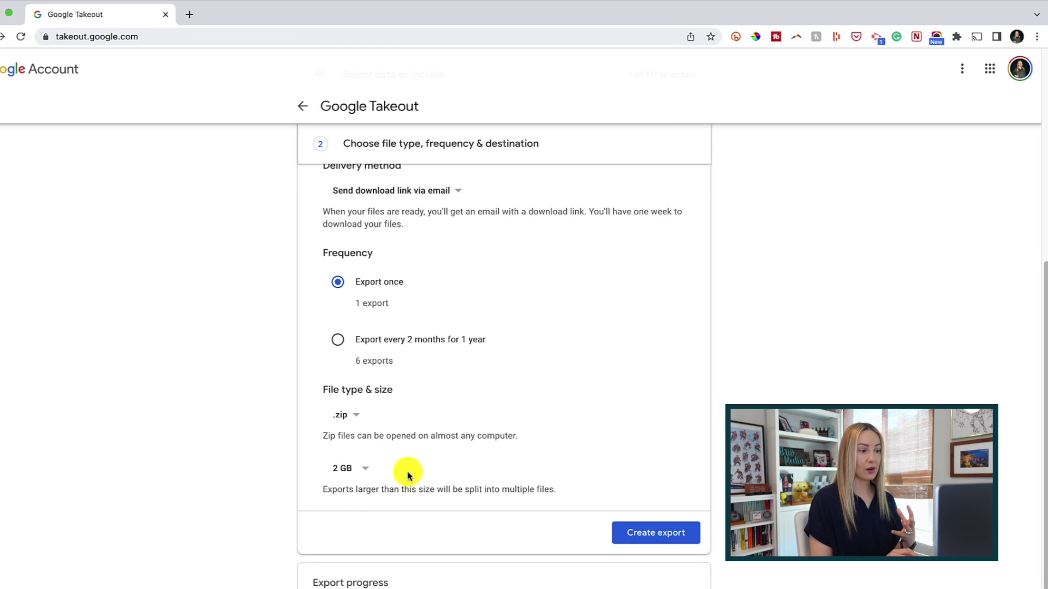
click(362, 469)
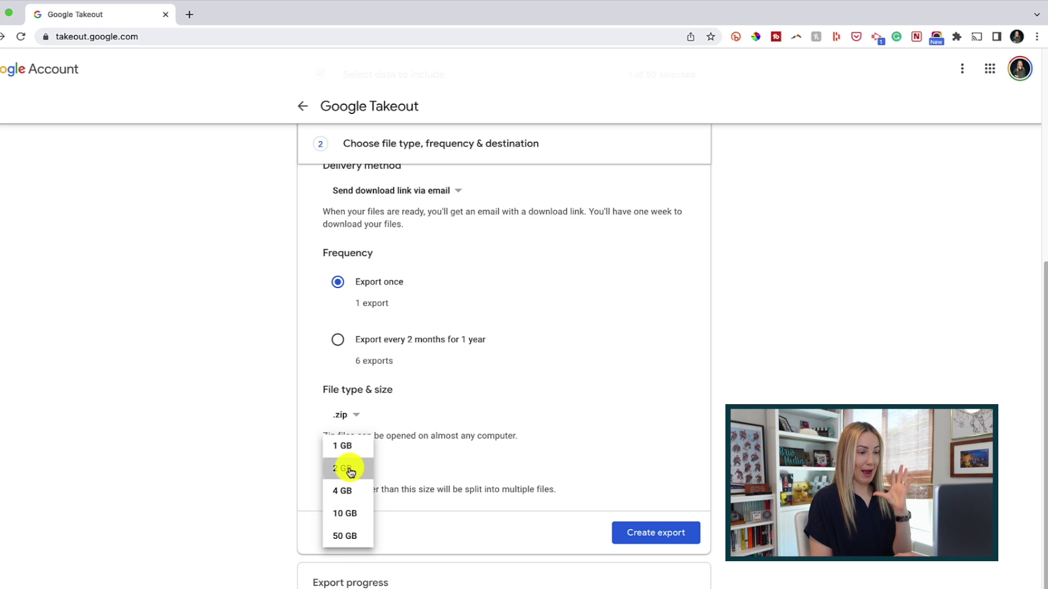
click(349, 470)
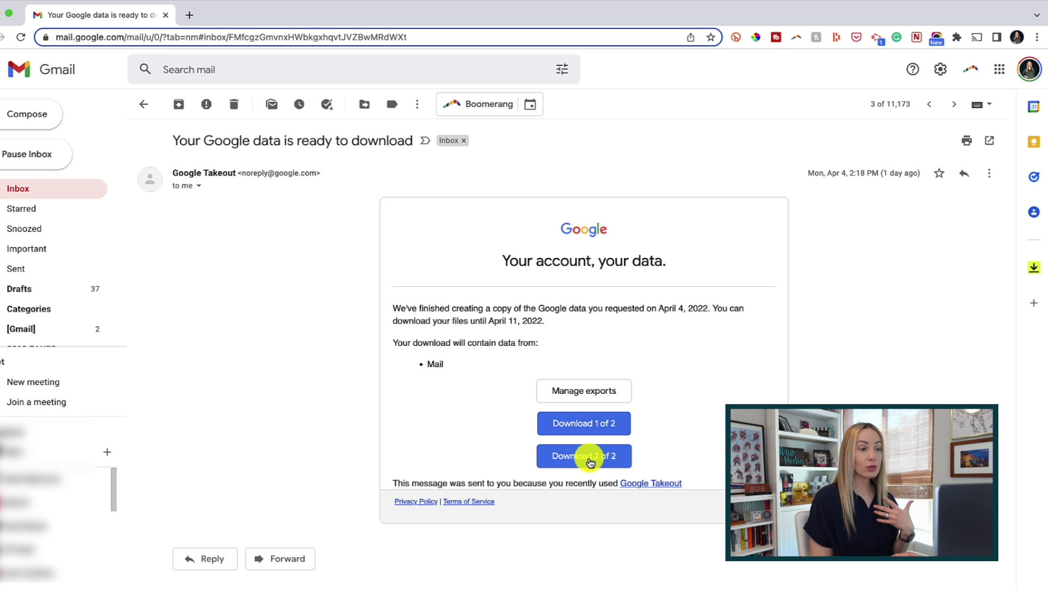
Open Manage exports from the Takeout 'Your Google data is ready' email
click(587, 398)
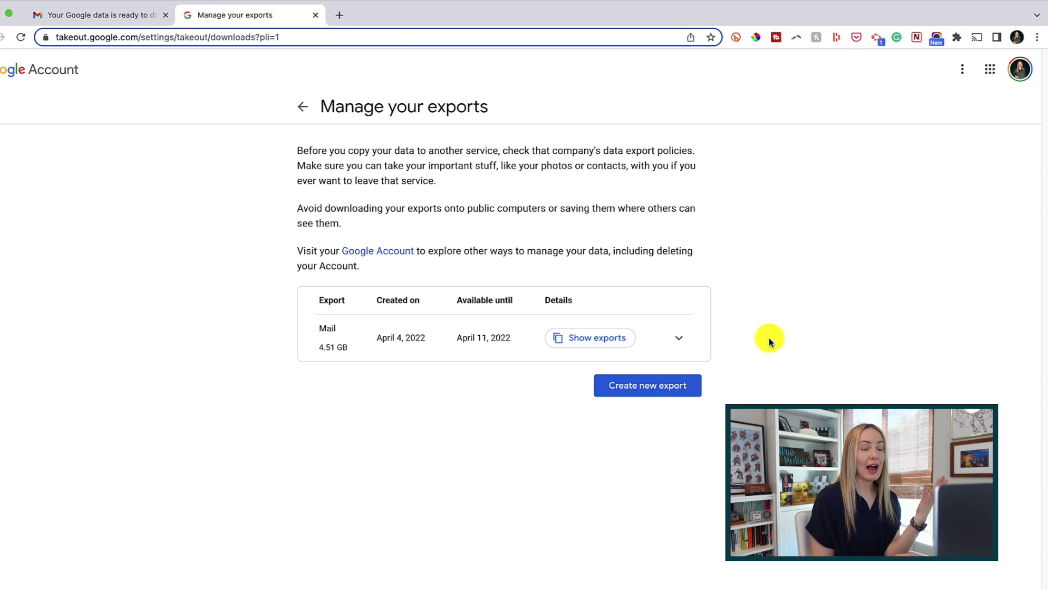
Show the two downloadable parts of the 4.51 GB Mail export
click(617, 340)
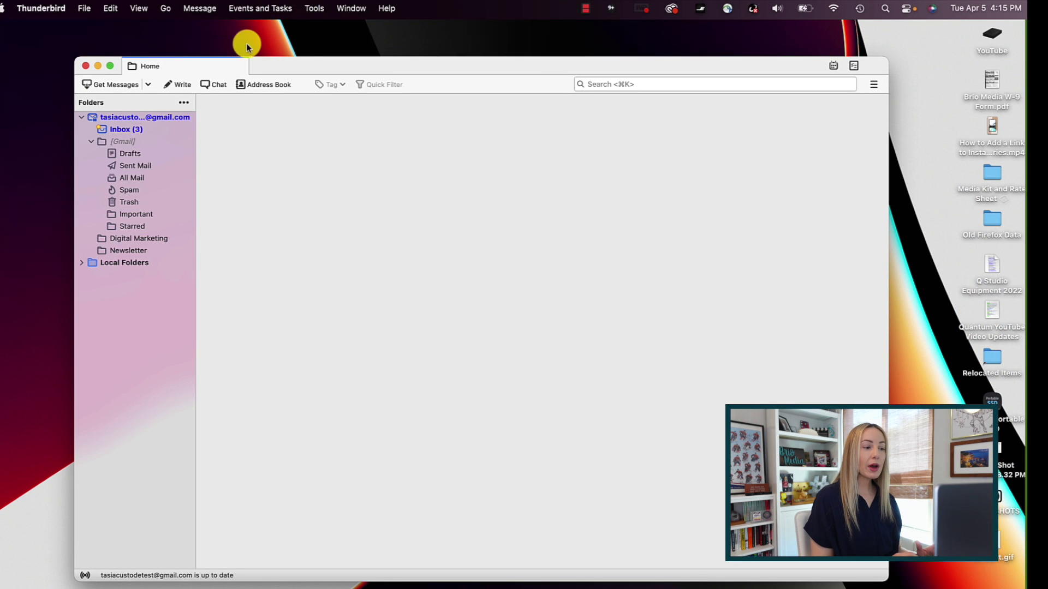
Open Thunderbird's Add-ons and Themes manager and search for 'importexporttools'
click(314, 9)
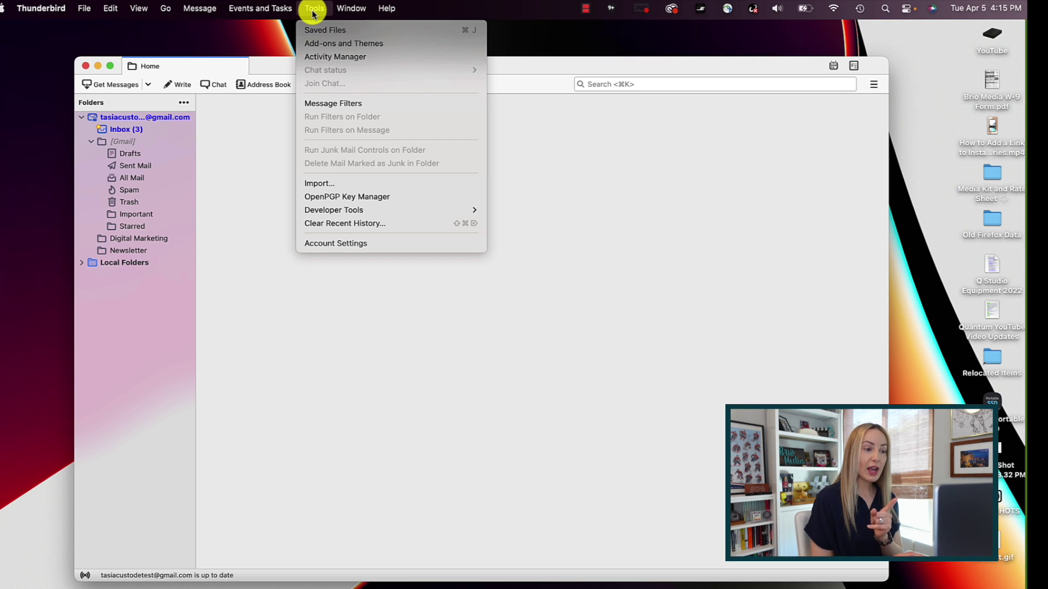
click(330, 43)
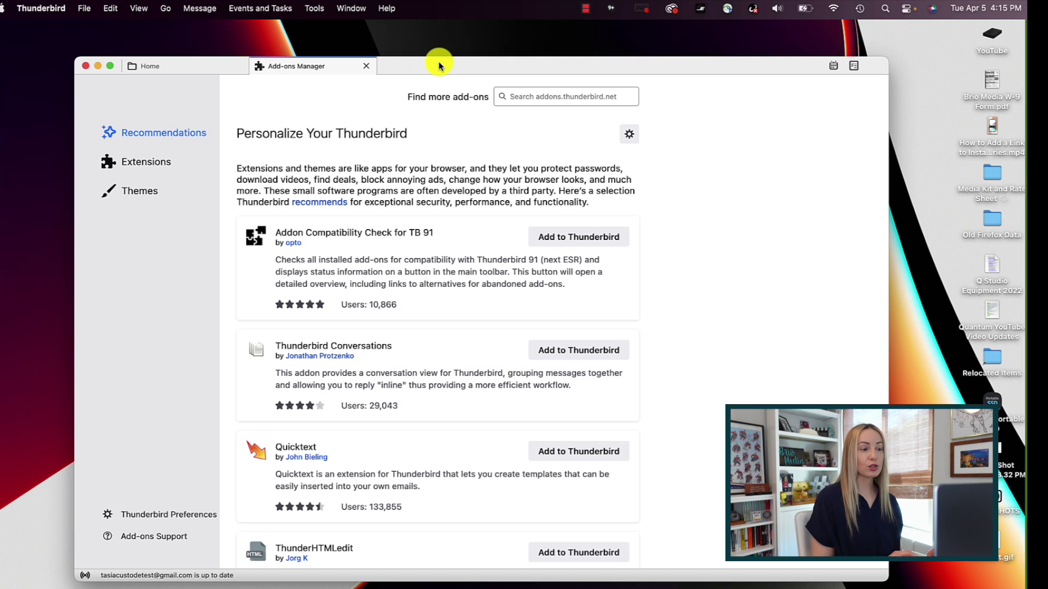
click(546, 96)
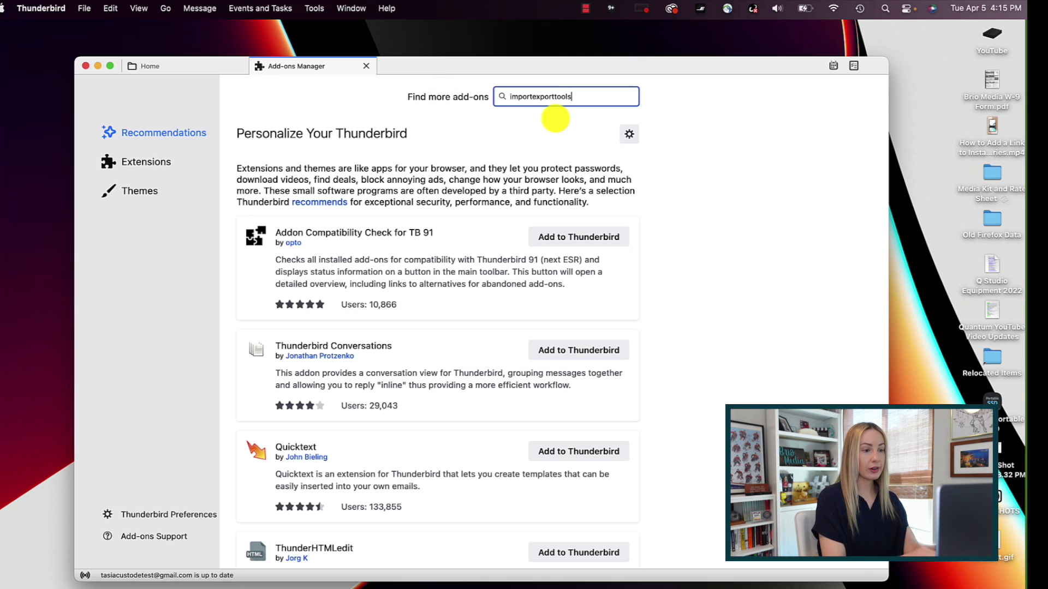
key(Return)
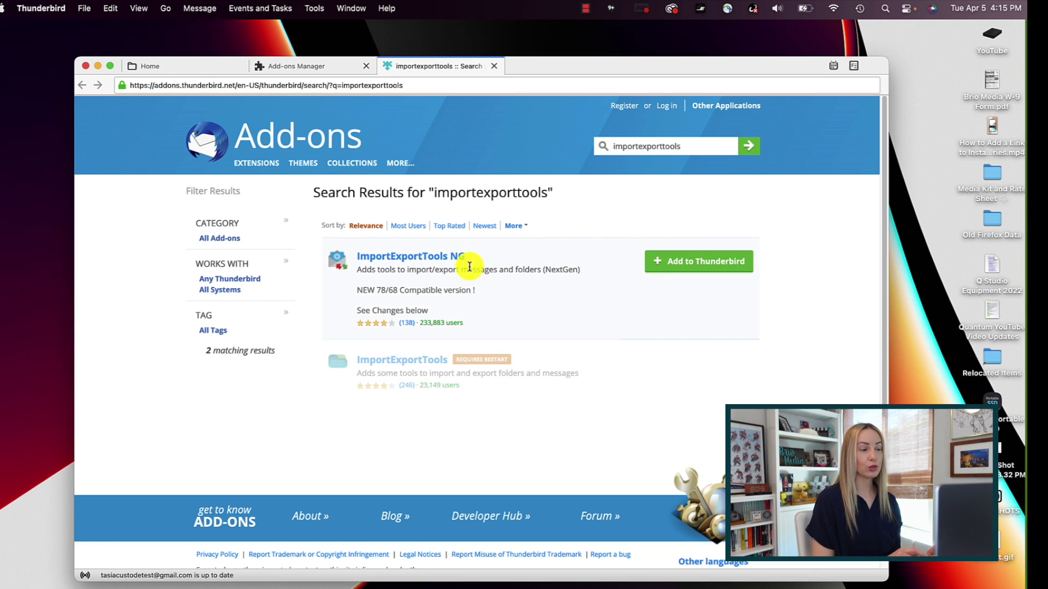
Install ImportExportTools NG, close the add-on tabs, and return to Local Folders
click(692, 265)
click(780, 170)
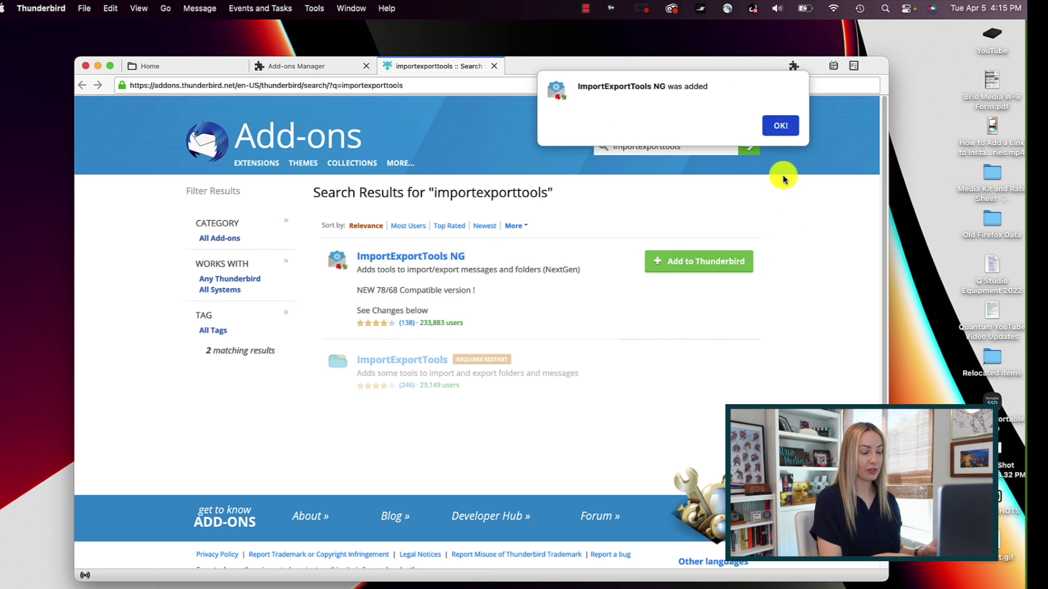
click(778, 127)
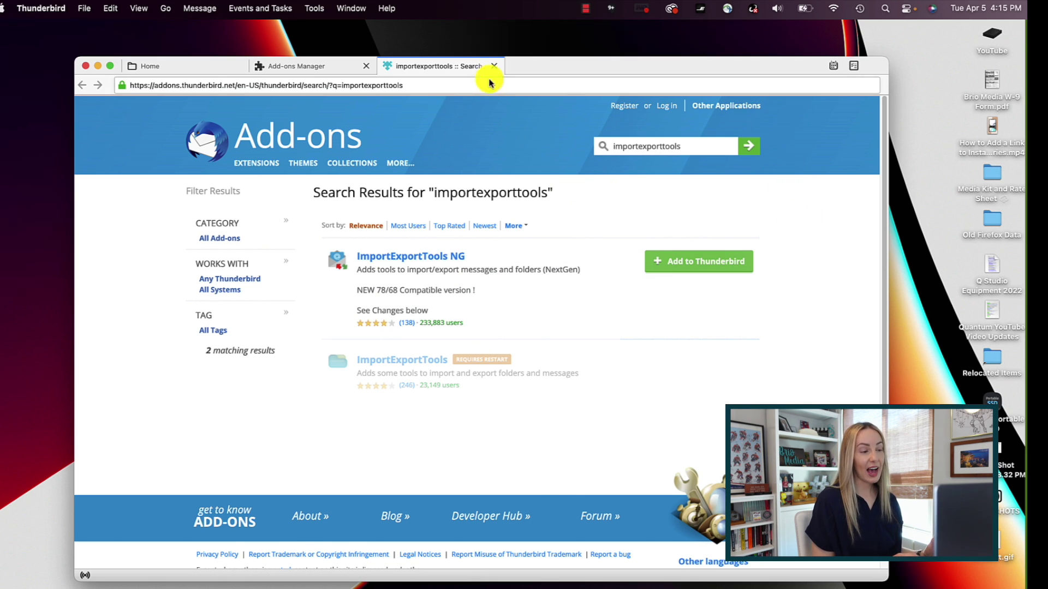
click(494, 67)
click(366, 66)
click(85, 120)
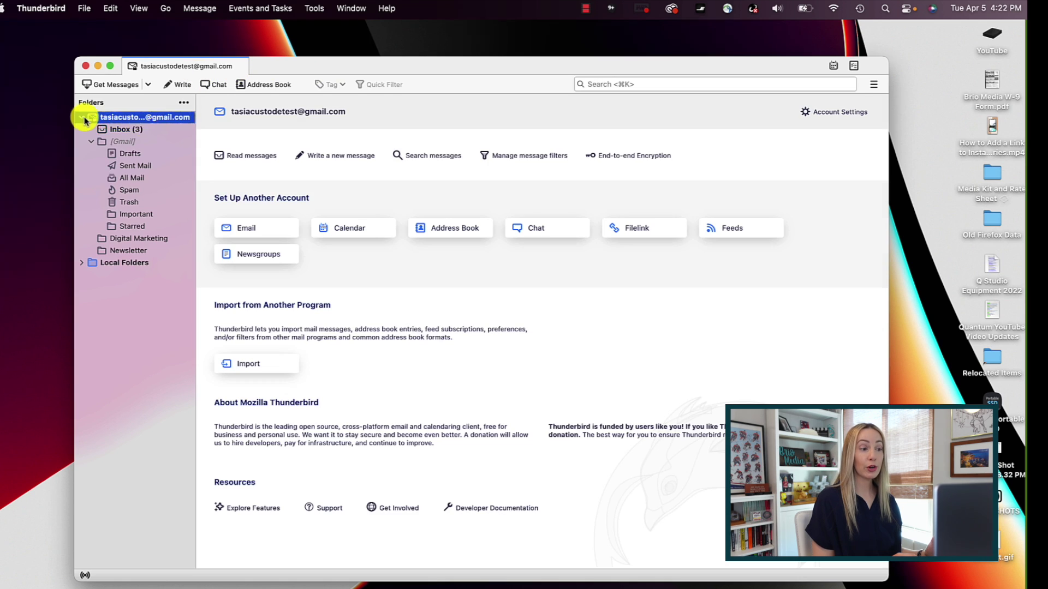
Select Local Folders and import Inbox-001.mbox directly with ImportExportTools NG's mbox import
click(83, 118)
click(86, 129)
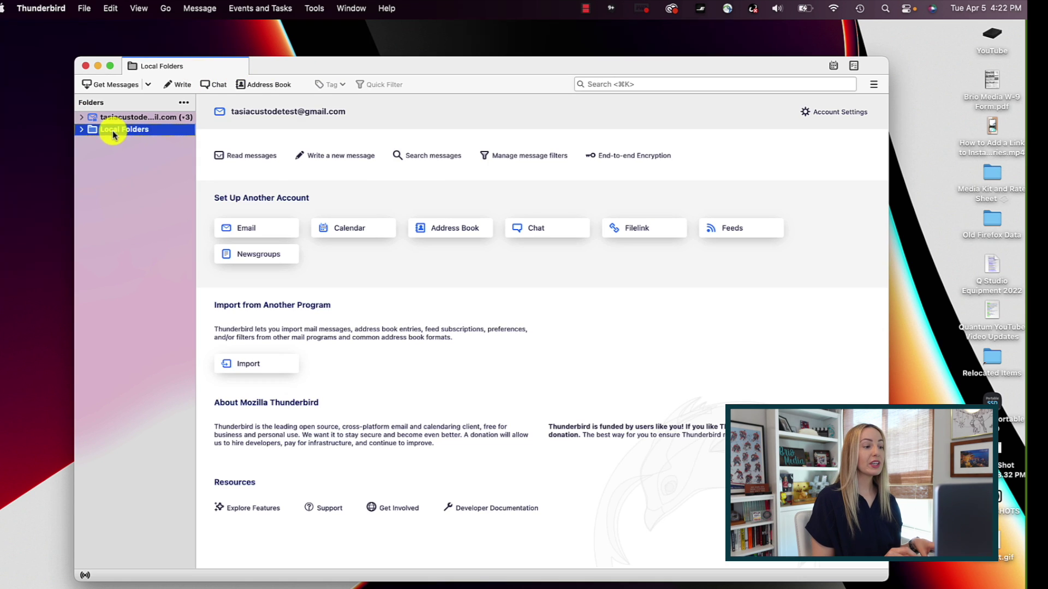
click(314, 9)
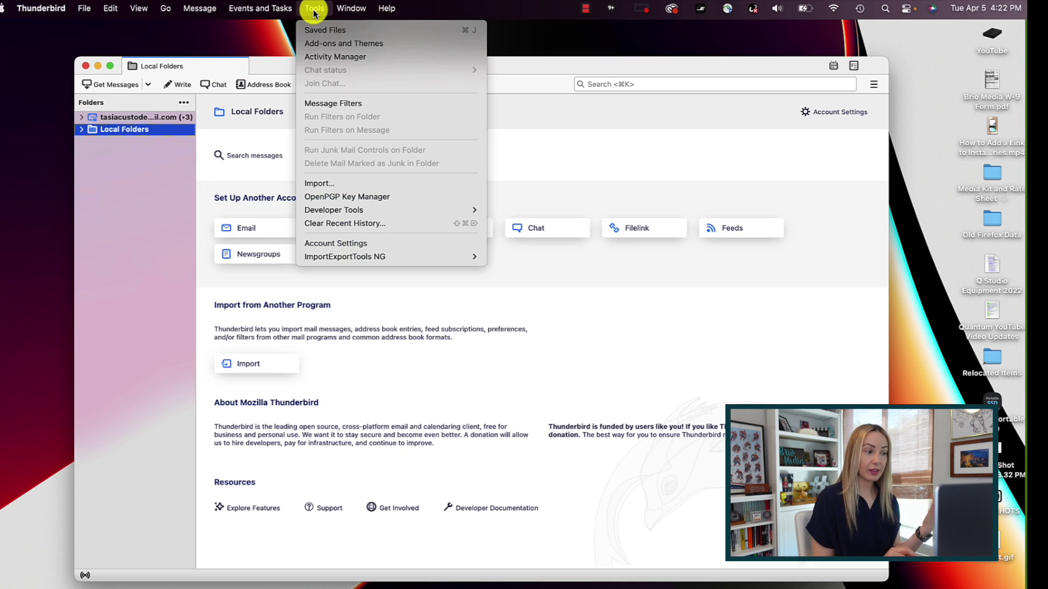
mouse_move(421, 257)
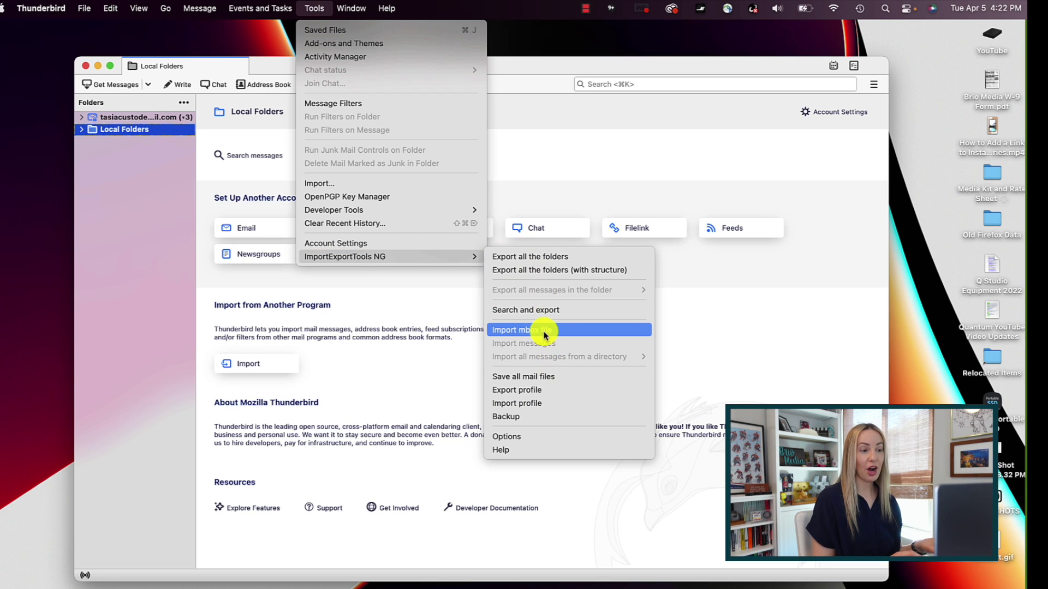
click(582, 331)
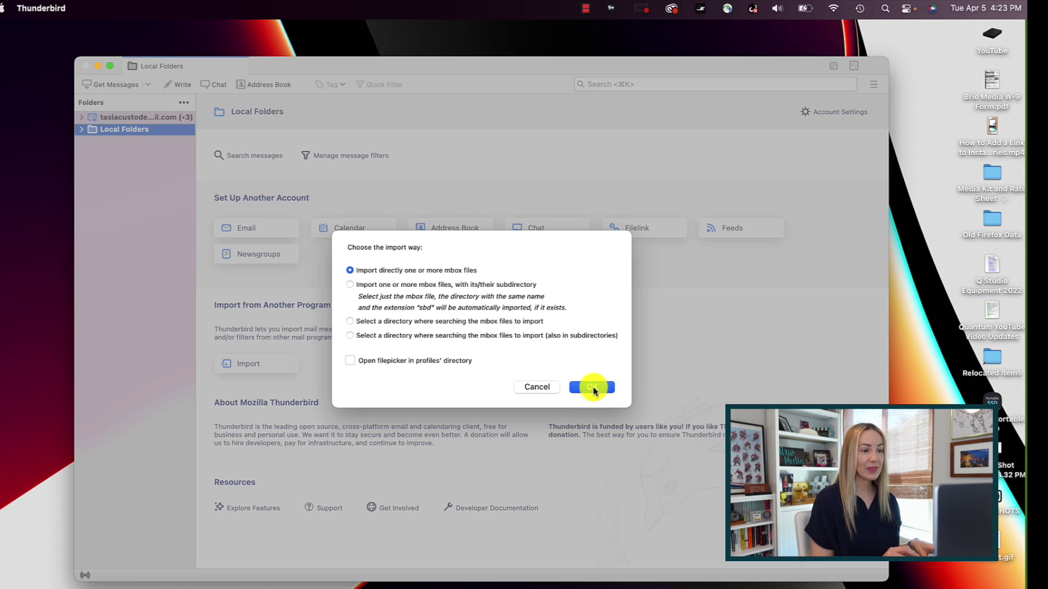
click(592, 388)
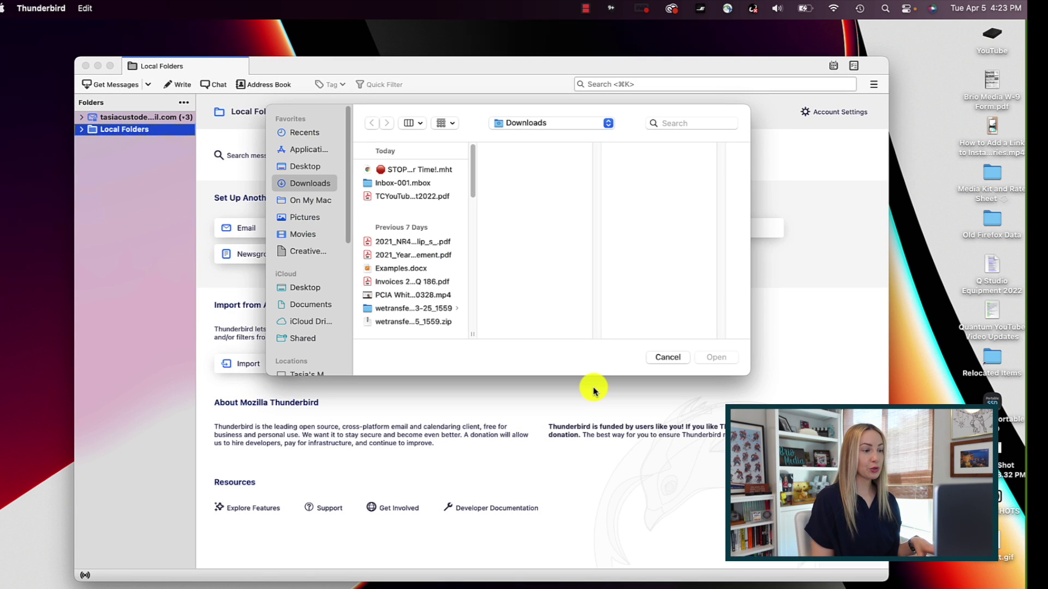
click(401, 186)
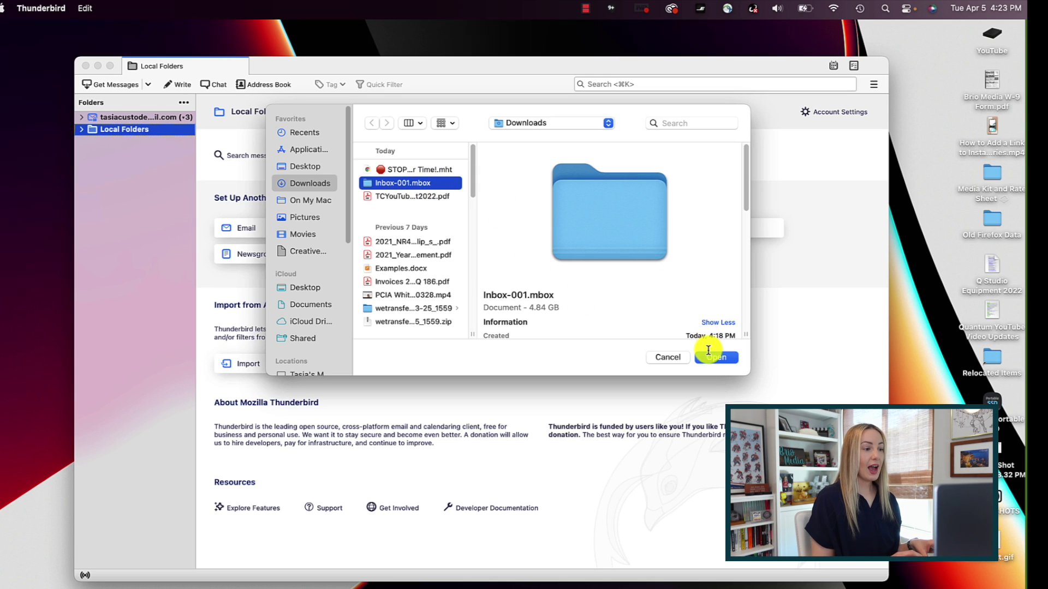
click(719, 359)
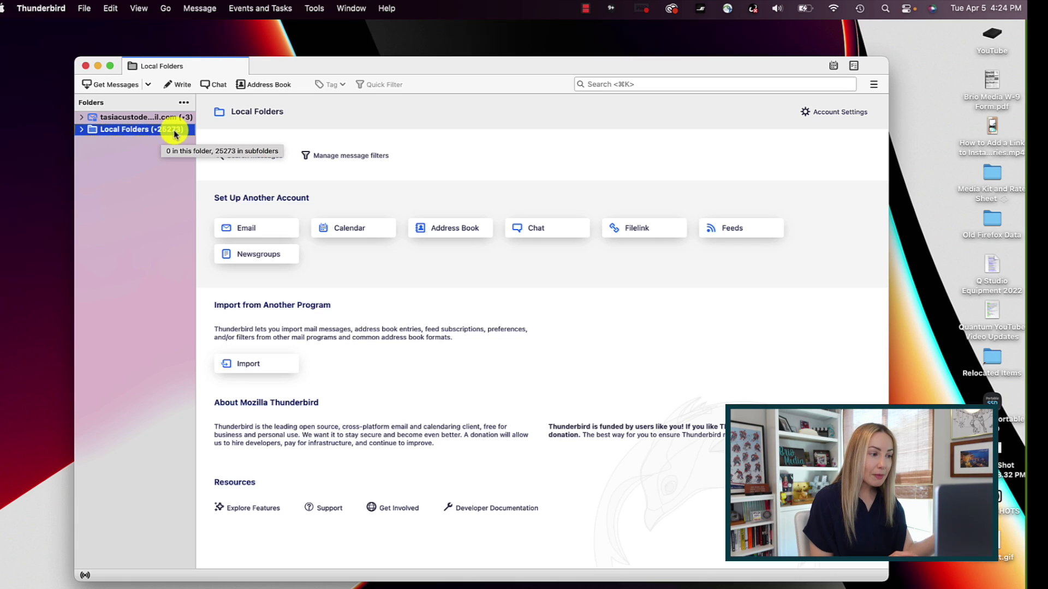
Open the January Flower Tour message in the imported Inbox-001 folder under Local Folders
click(82, 130)
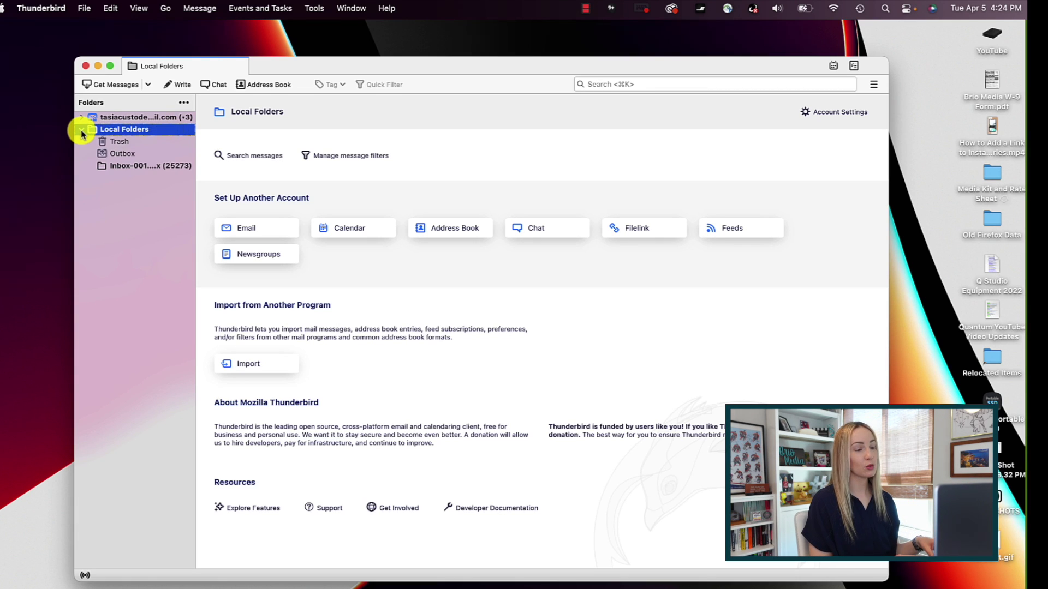
click(136, 167)
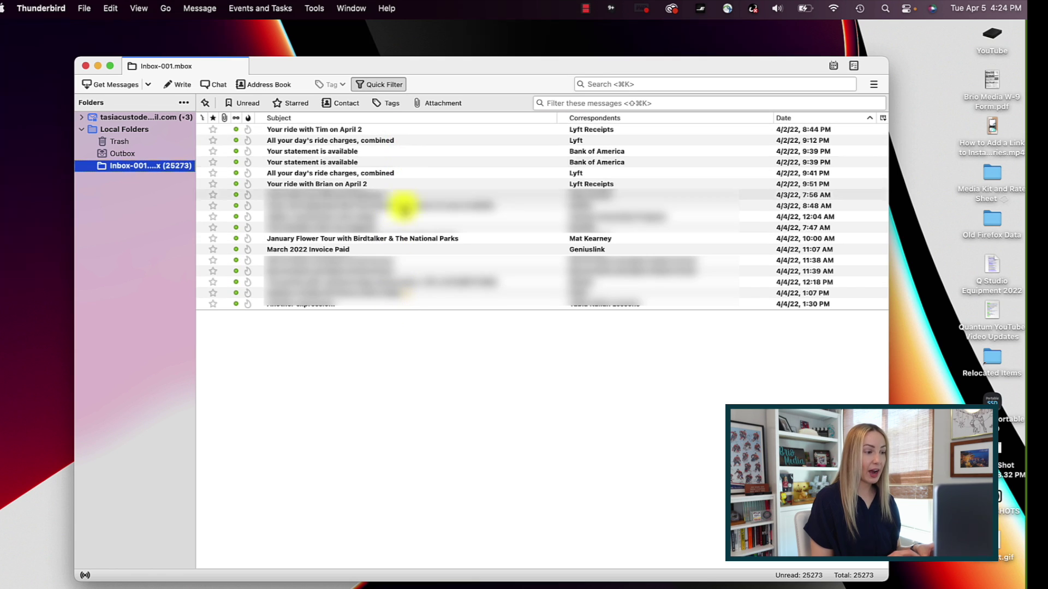
click(428, 241)
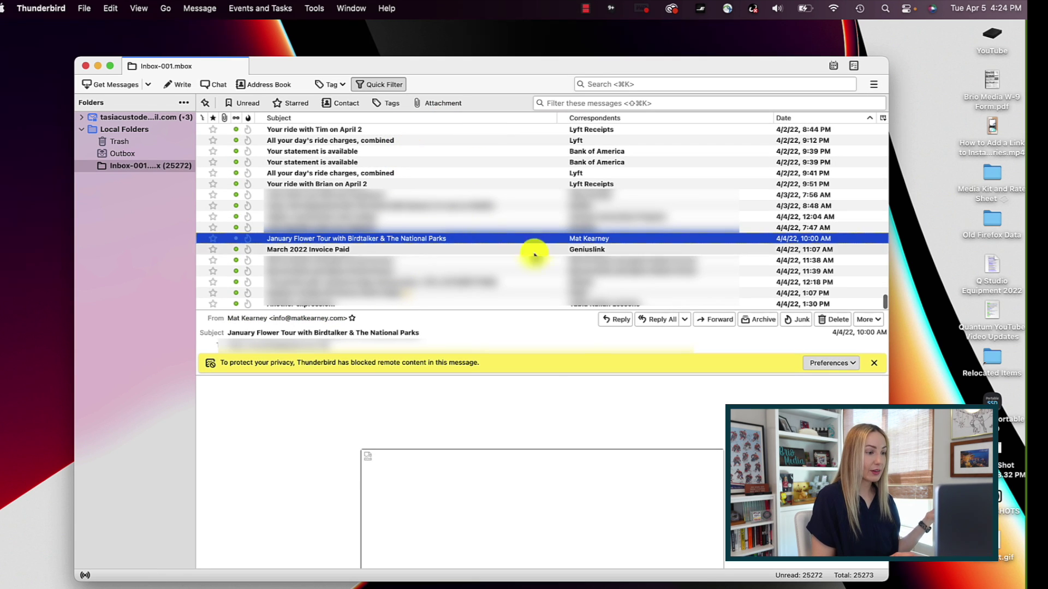
Show the blocked remote content in the January Flower Tour message
click(846, 364)
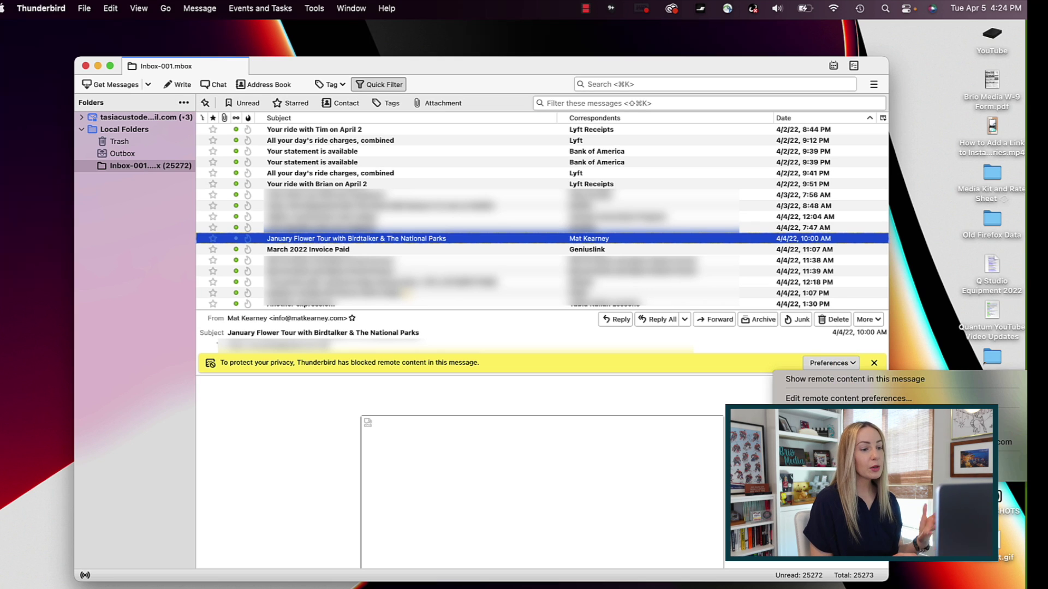
click(855, 378)
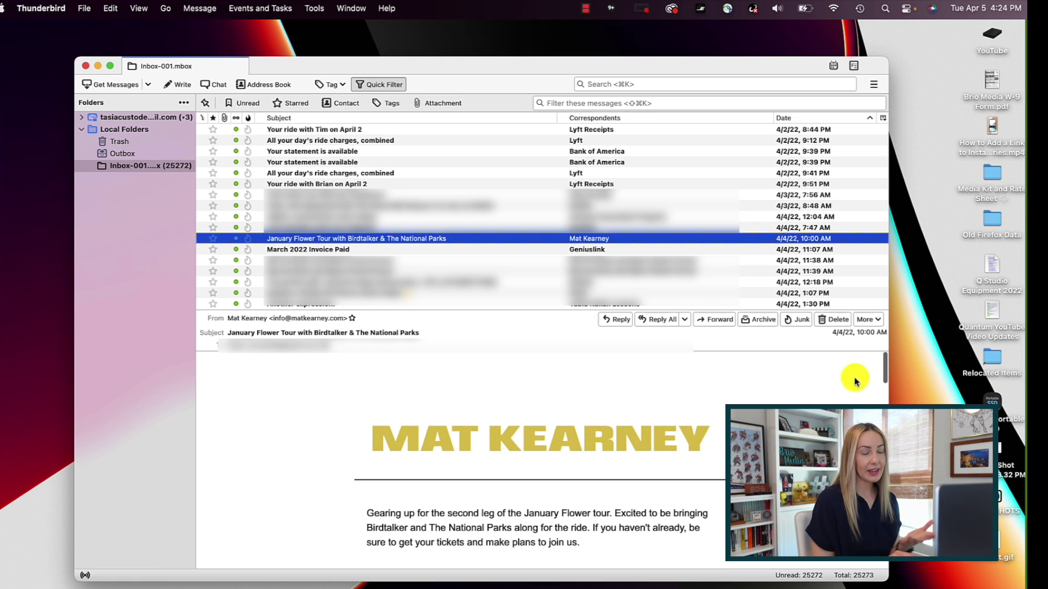
drag(882, 360, 884, 383)
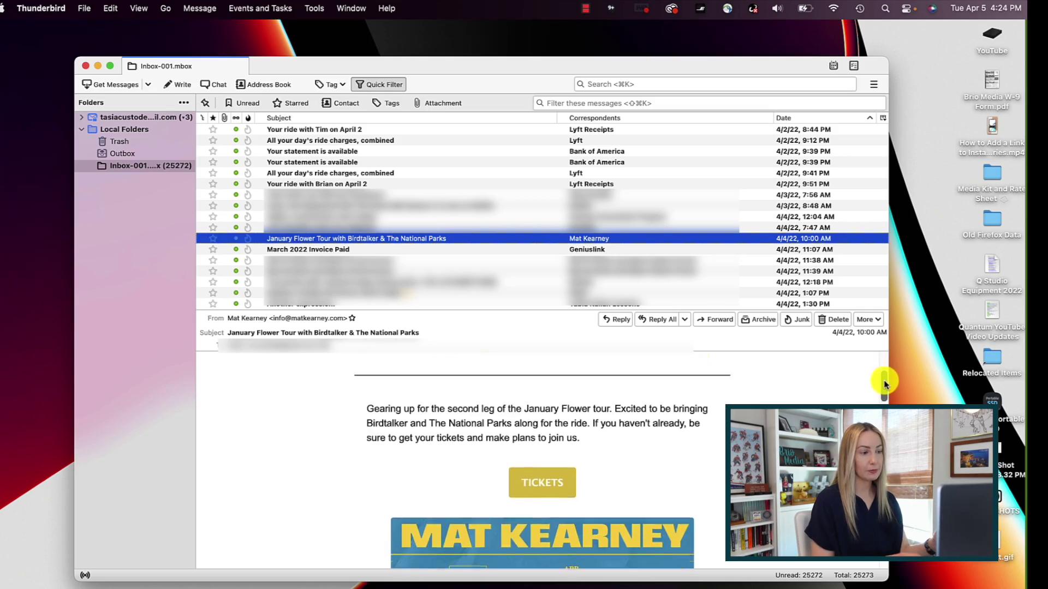